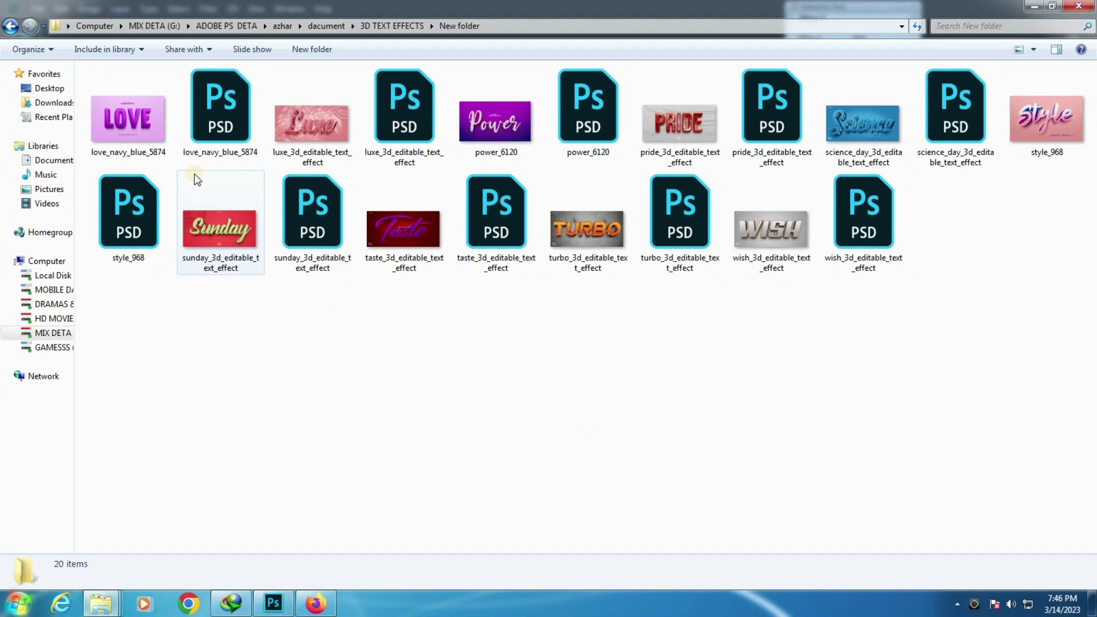
- Open the love_navy_blue_5874 JPEG preview from the New folder in Windows Photo Viewer
double_click(129, 120)
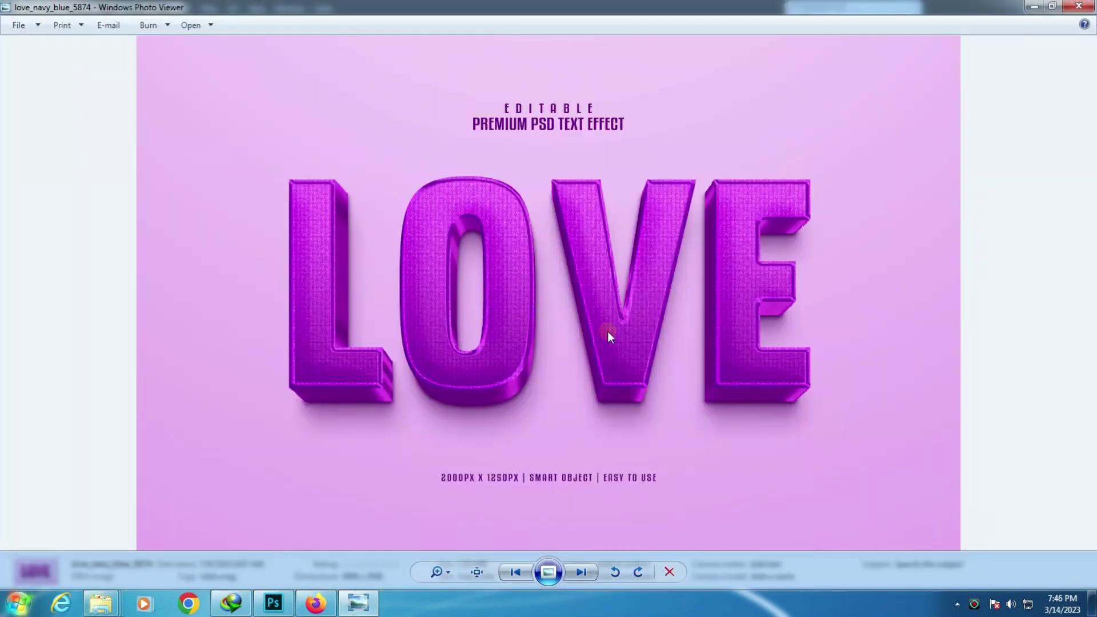
- Start a full-screen slideshow and browse the Love, Luxe and Power previews
click(558, 571)
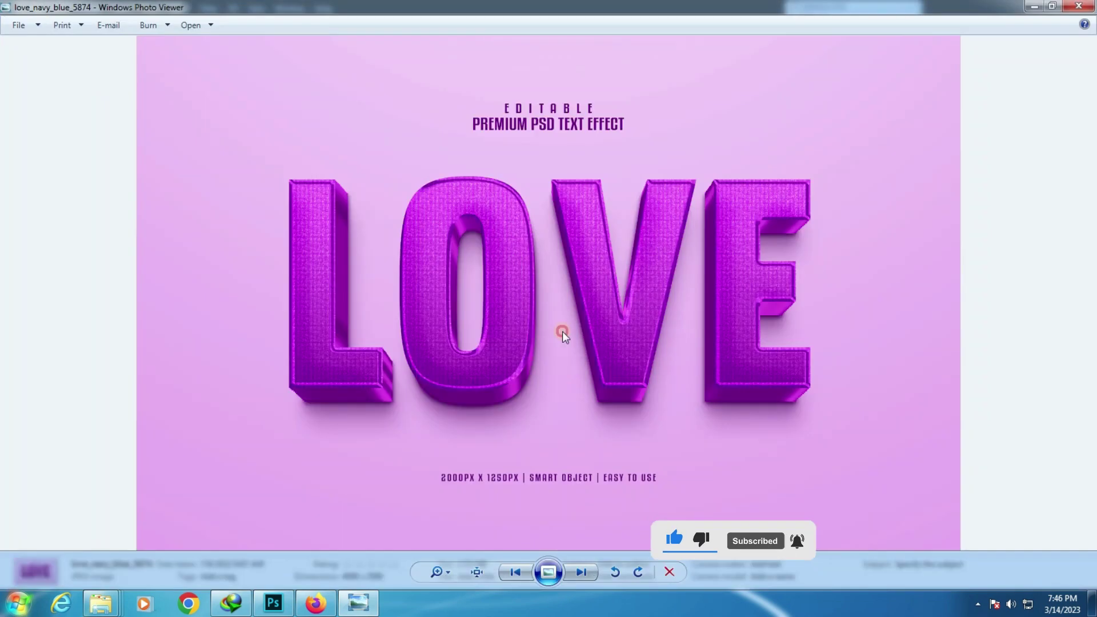
scroll(573, 289, up, 3)
scroll(574, 289, down, 2)
scroll(552, 367, down, 2)
click(580, 571)
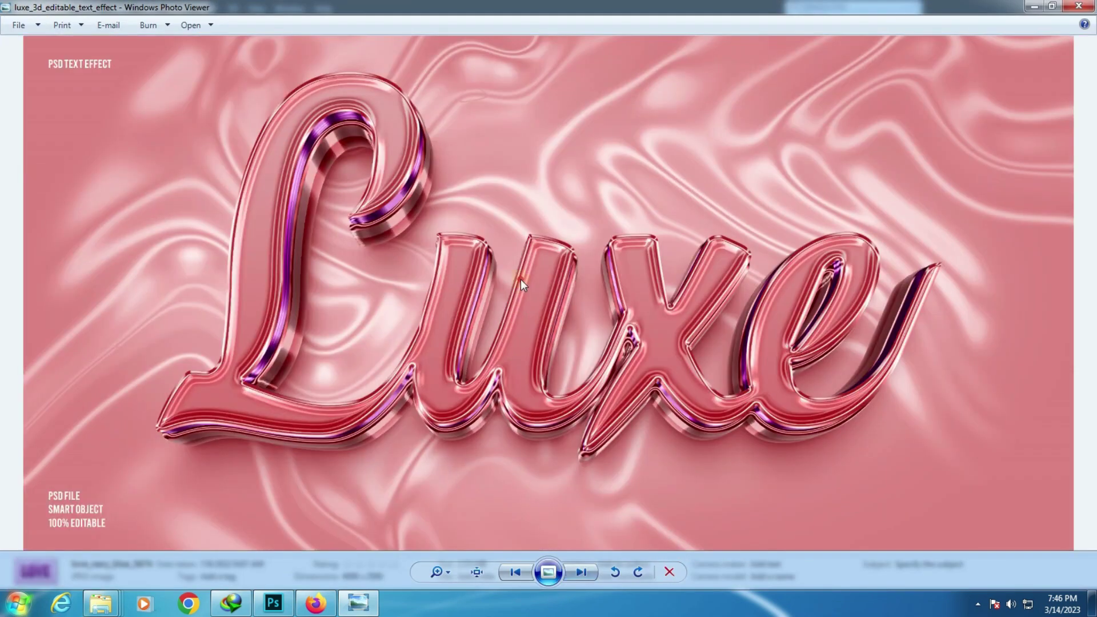
scroll(520, 279, up, 1)
scroll(521, 277, up, 2)
scroll(522, 274, down, 3)
click(580, 572)
scroll(577, 362, up, 2)
scroll(578, 366, down, 2)
- Browse the PRIDE, Science Day, style_968 and Sunday previews
key(Right)
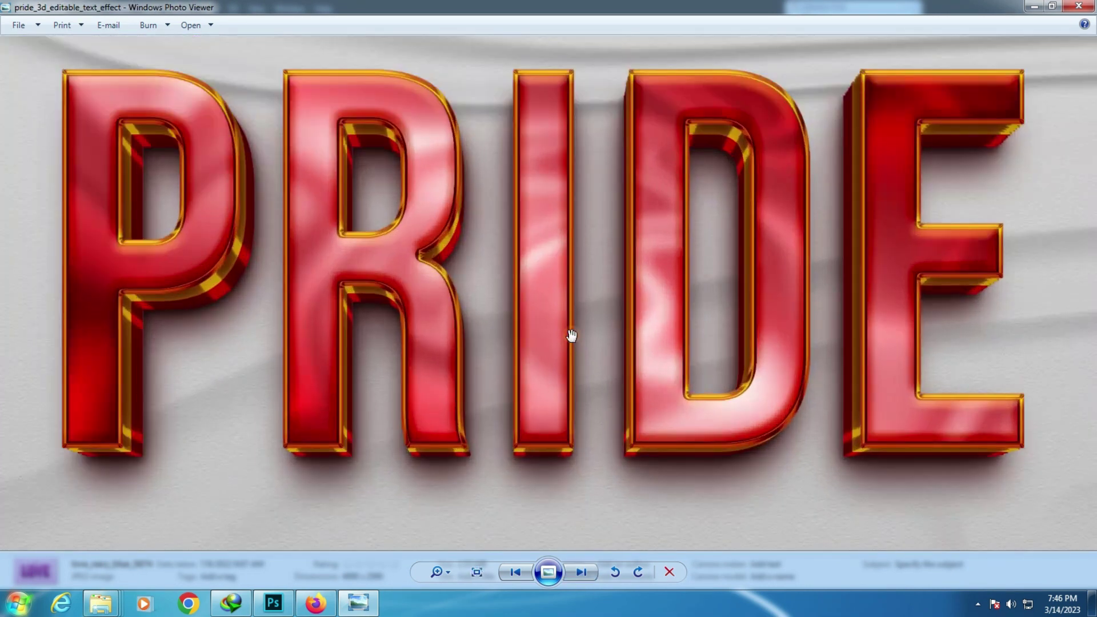
scroll(567, 335, up, 1)
scroll(534, 255, up, 1)
scroll(574, 481, down, 2)
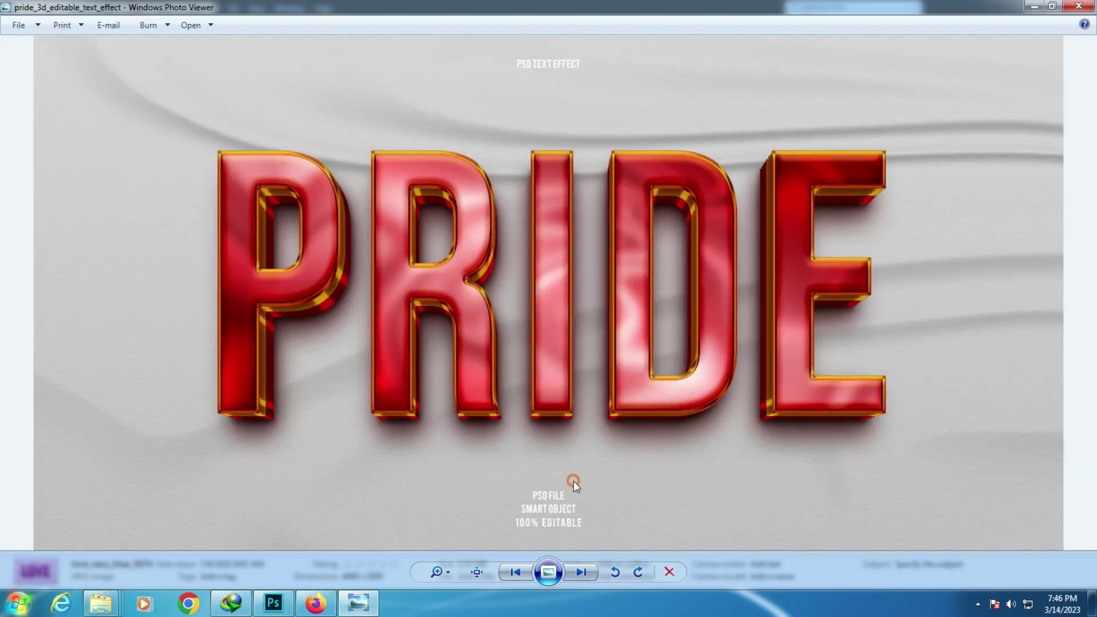
click(580, 573)
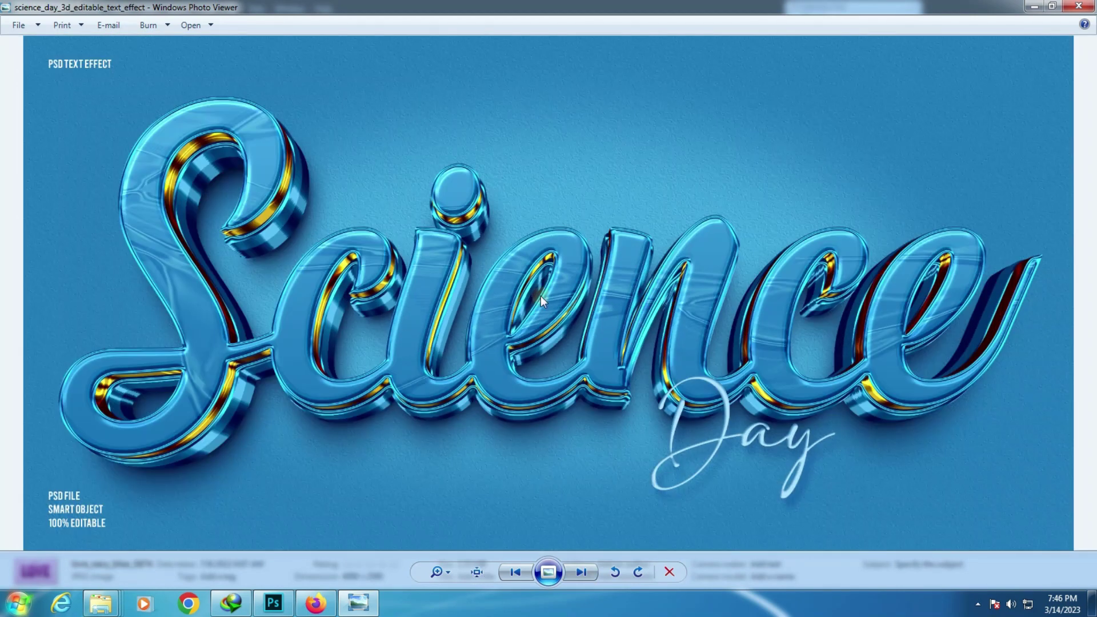
click(586, 572)
scroll(530, 335, up, 1)
scroll(524, 335, down, 1)
click(572, 574)
scroll(516, 372, up, 1)
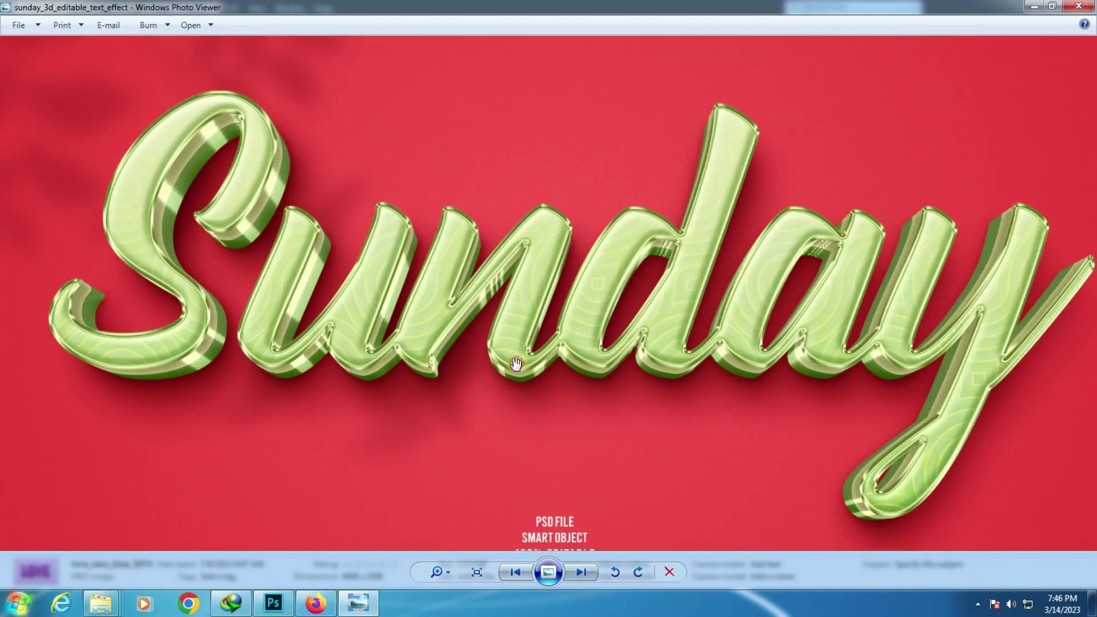
scroll(517, 373, up, 1)
scroll(577, 578, down, 2)
- Browse the Taste, Turbo and Wish previews
click(580, 574)
scroll(529, 318, up, 1)
scroll(549, 431, down, 1)
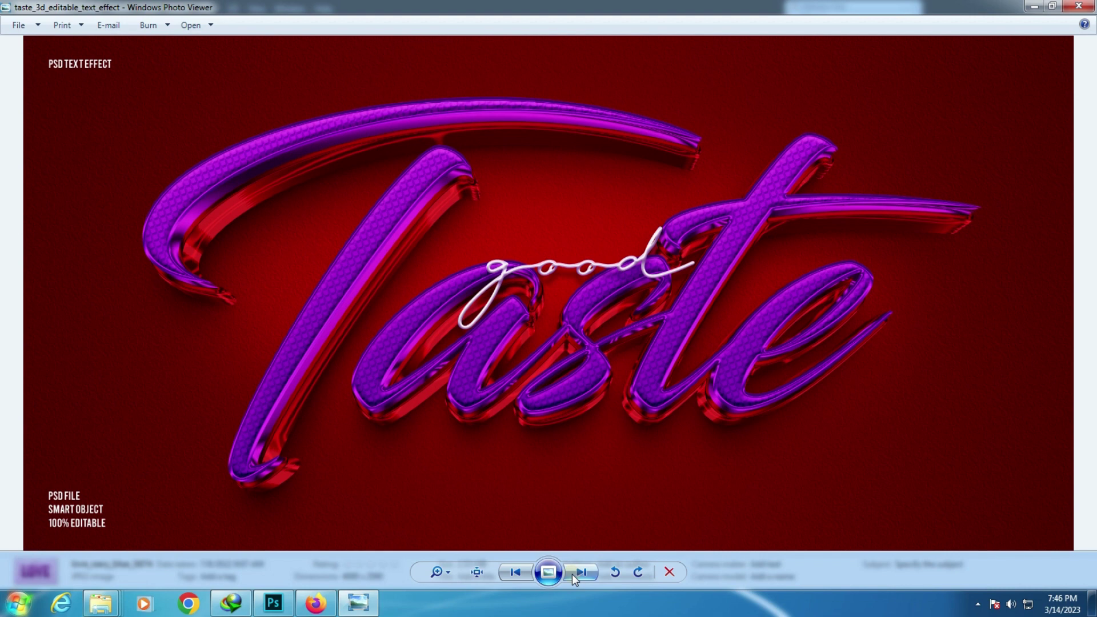
click(573, 574)
scroll(550, 359, up, 1)
scroll(546, 447, down, 1)
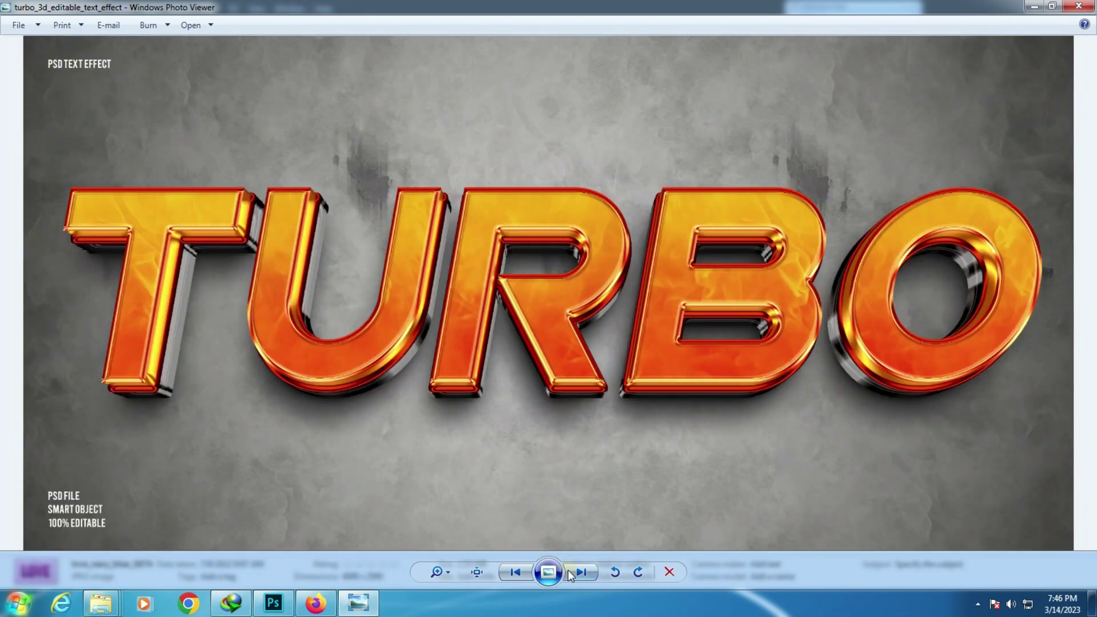
click(570, 575)
scroll(530, 348, up, 1)
scroll(529, 343, down, 1)
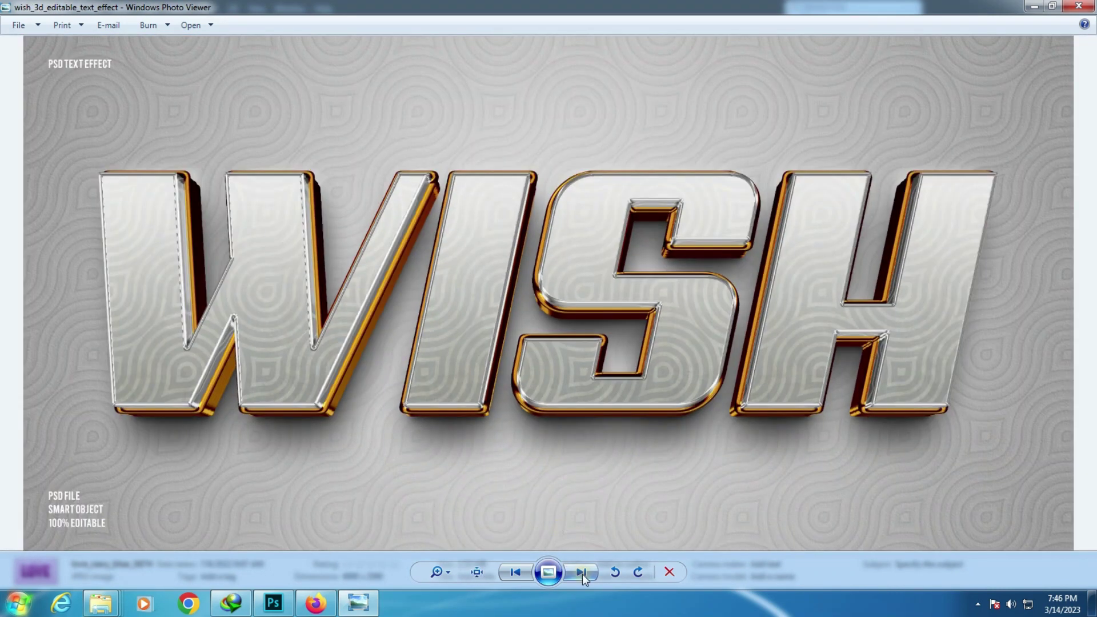
- Close the photo viewer and open love_navy_blue_5874.psd in Photoshop
click(582, 574)
scroll(535, 334, down, 1)
key(alt+F4)
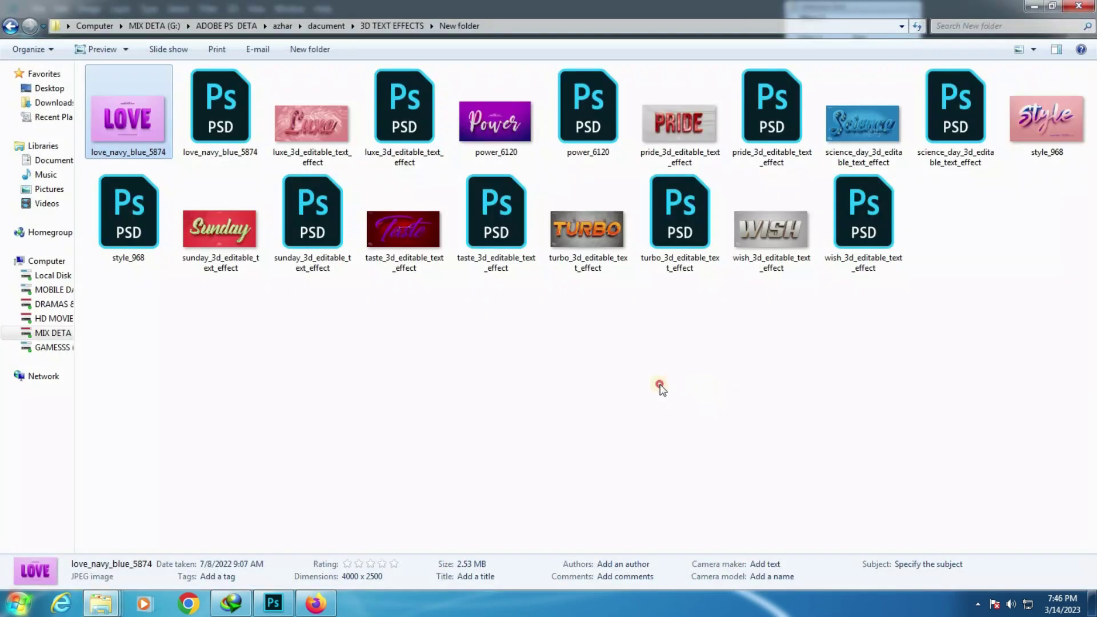
double_click(218, 97)
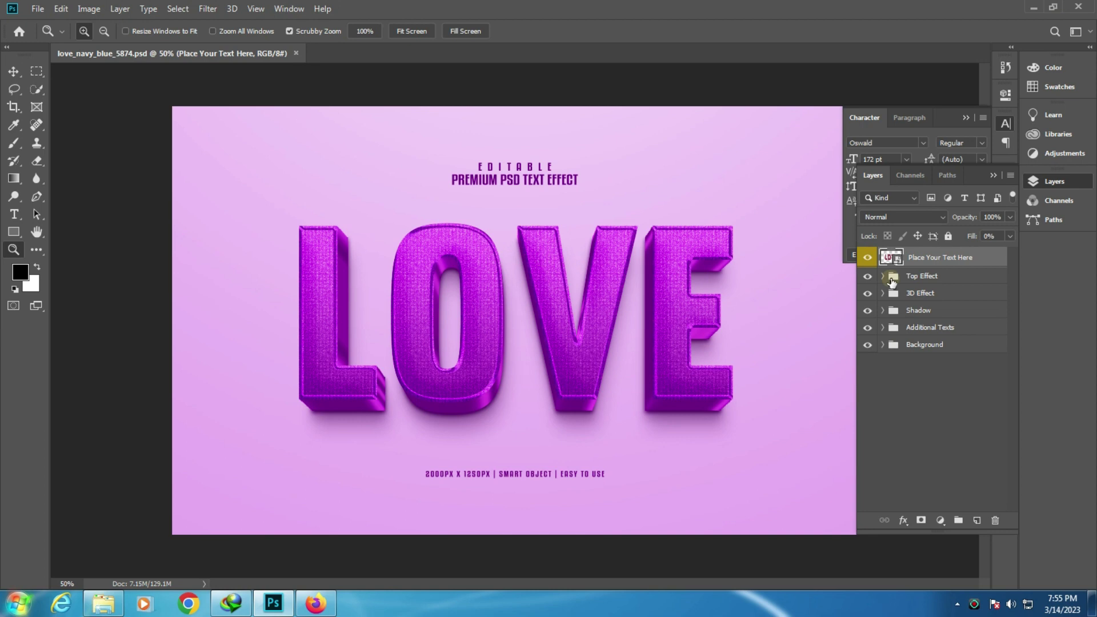
- Open the LOVE smart object and replace the LOVE text with the name
double_click(892, 257)
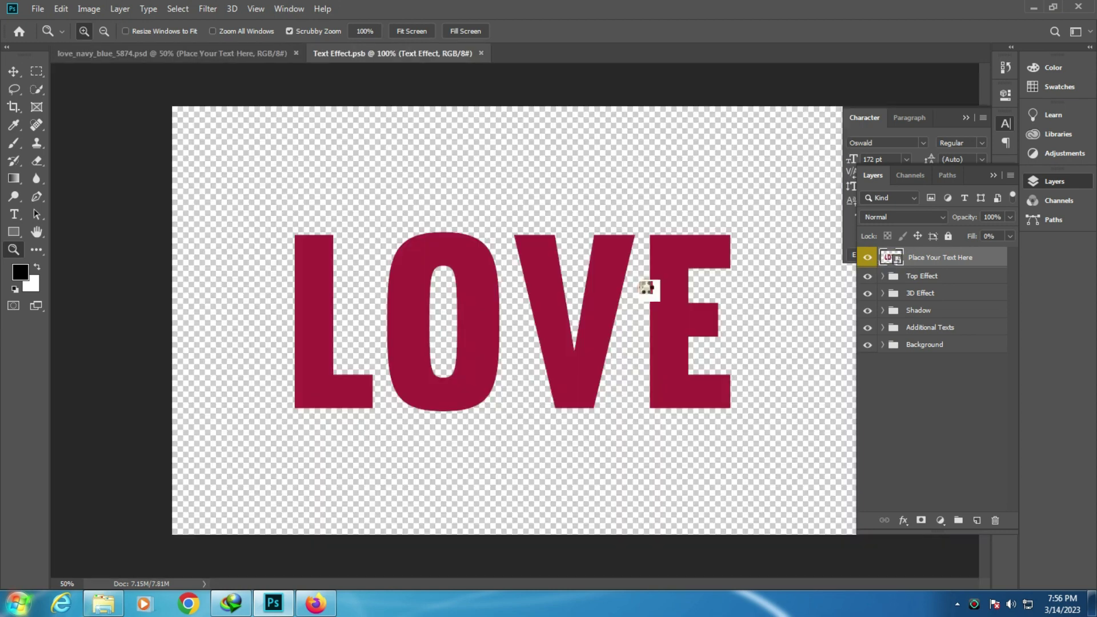
click(1005, 124)
click(1054, 181)
click(14, 215)
click(452, 298)
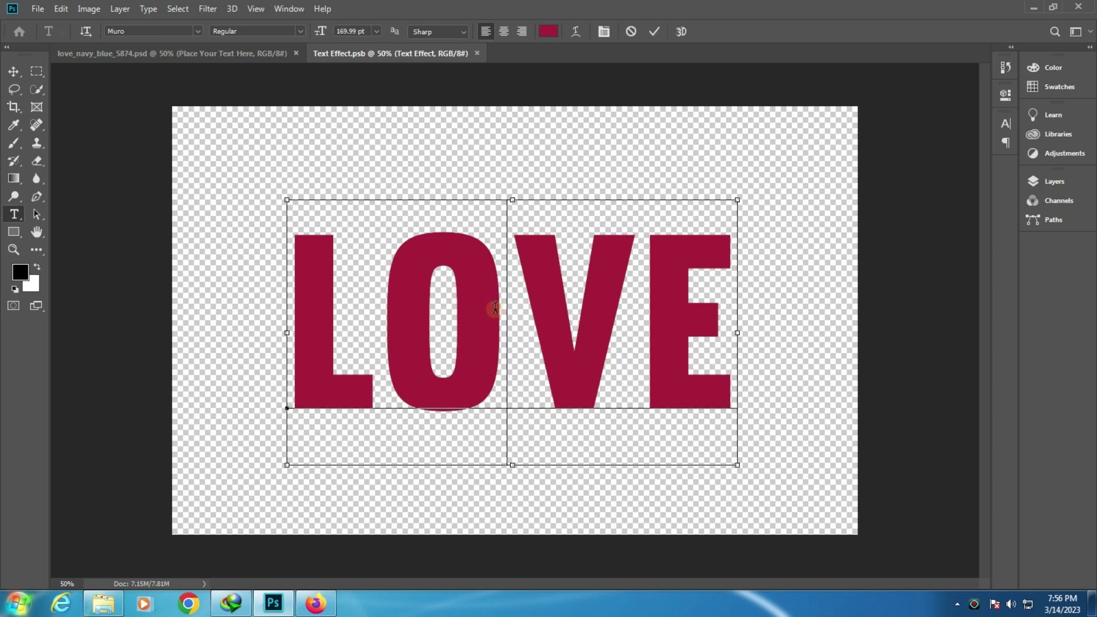
key(ctrl+a)
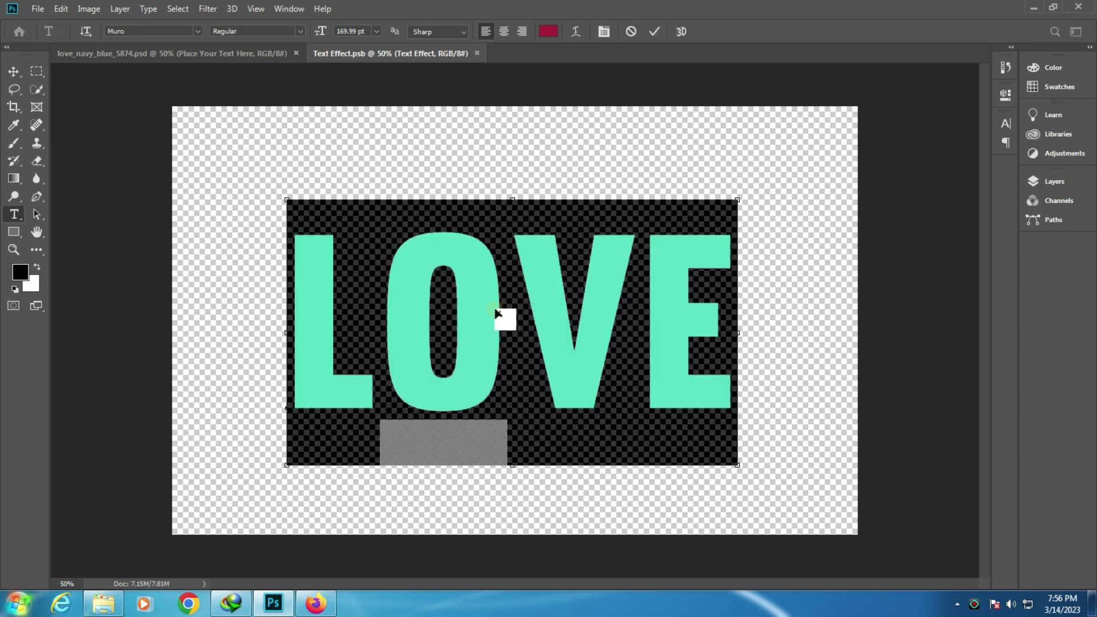
key(ctrl+h)
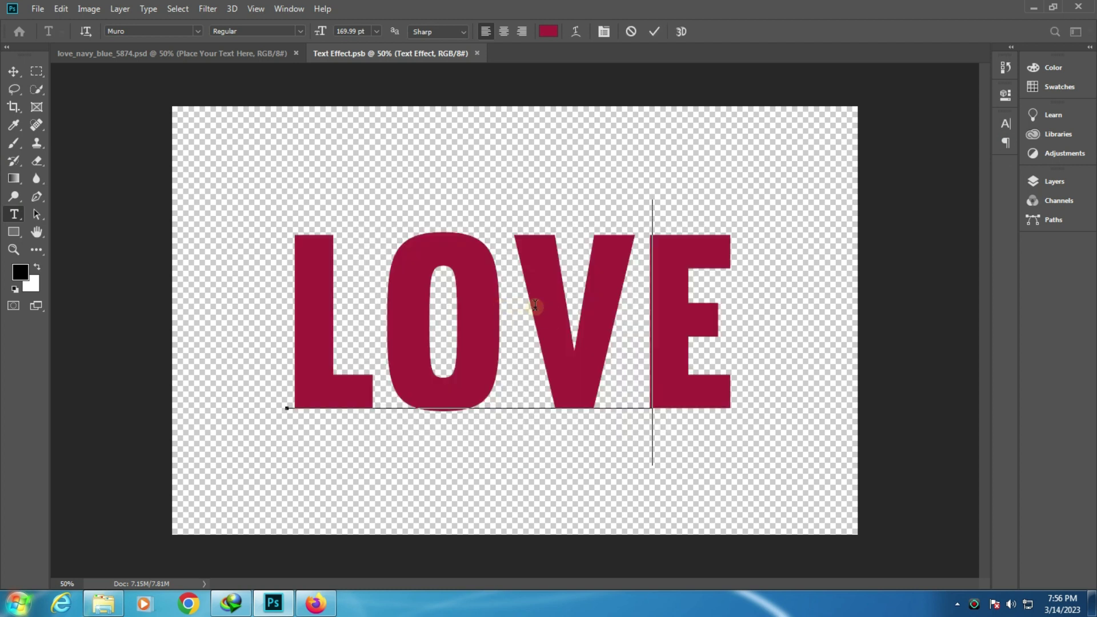
text(AZHAR)
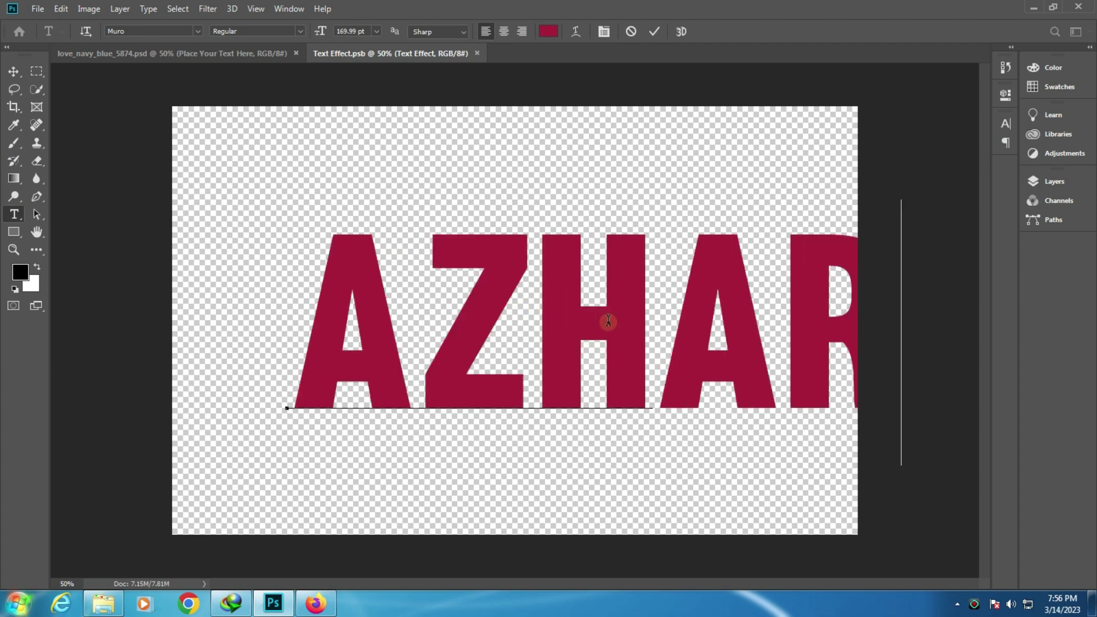
- Centre the new text on the canvas, commit it, and cancel a stray text box
drag(616, 326, 537, 334)
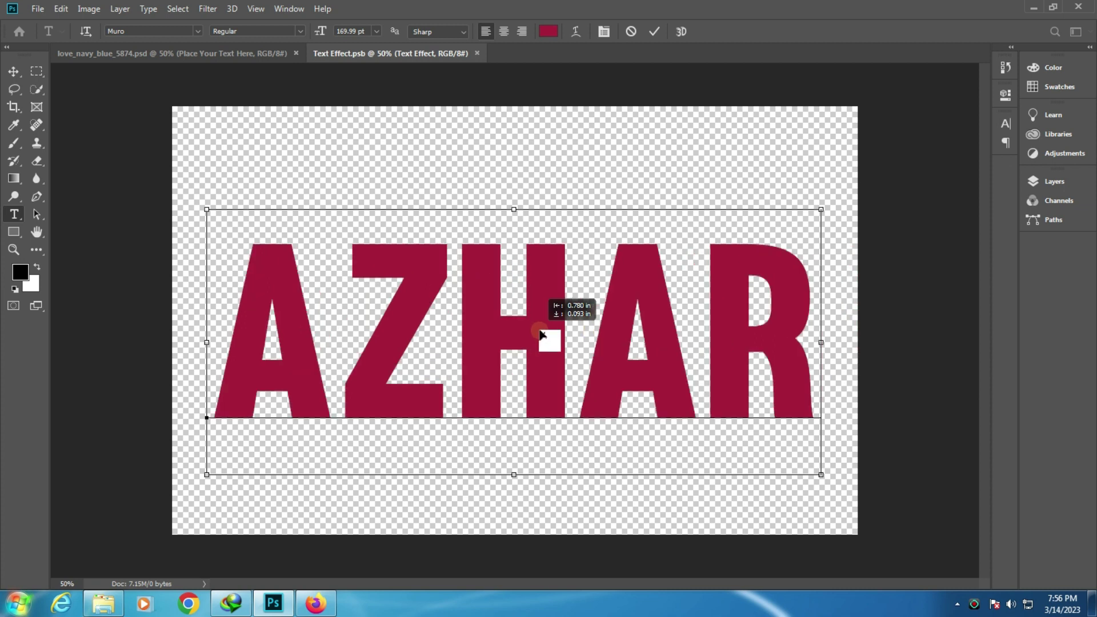
drag(543, 333, 654, 35)
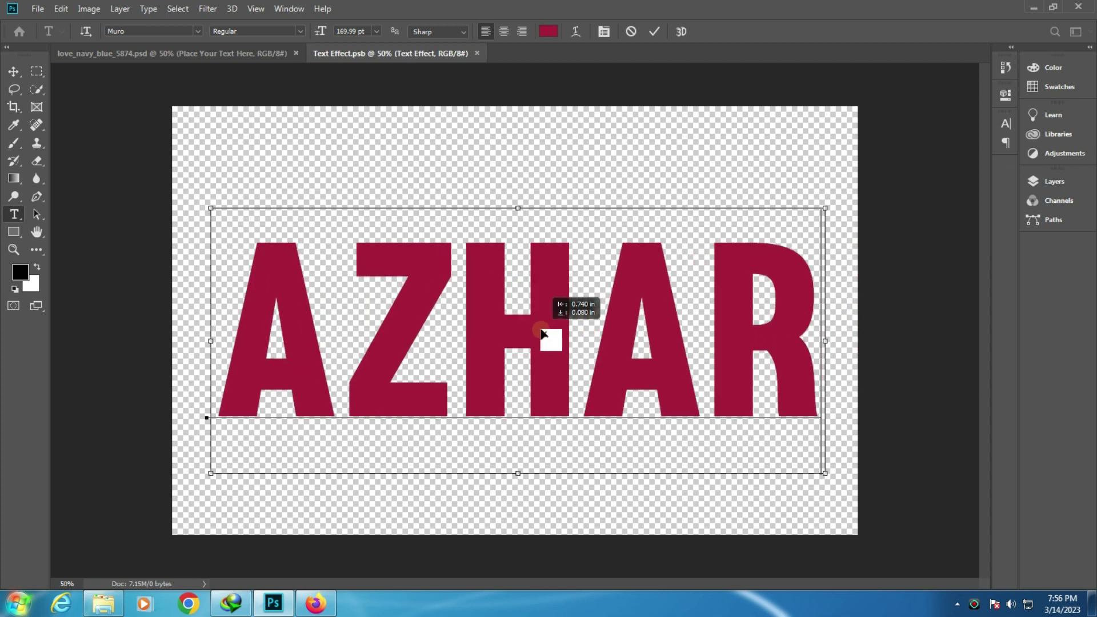
click(654, 33)
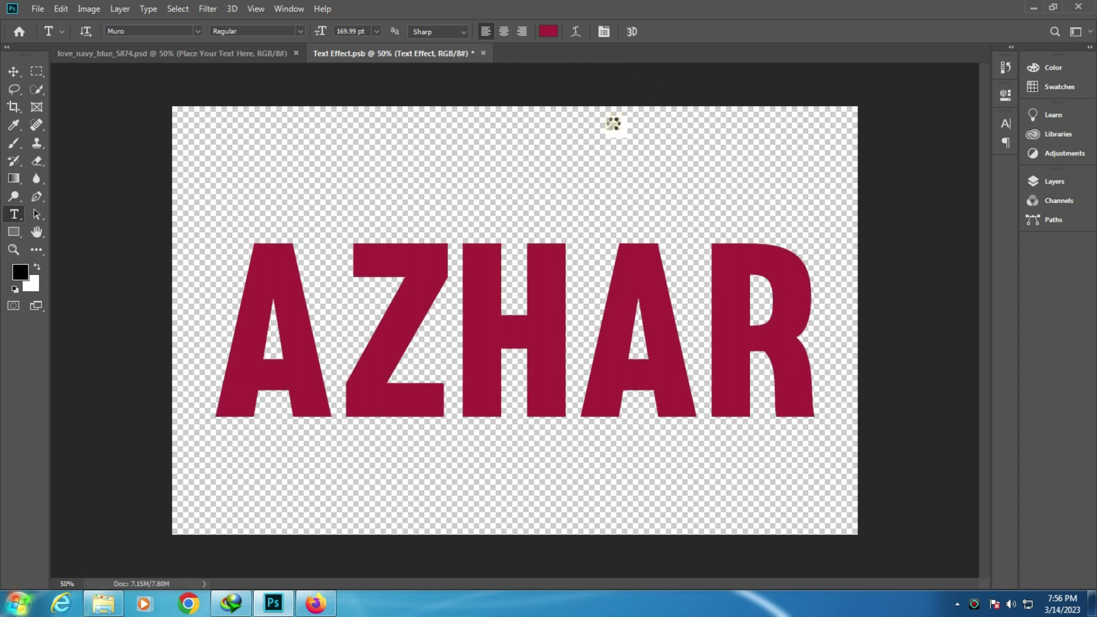
click(246, 62)
key(Escape)
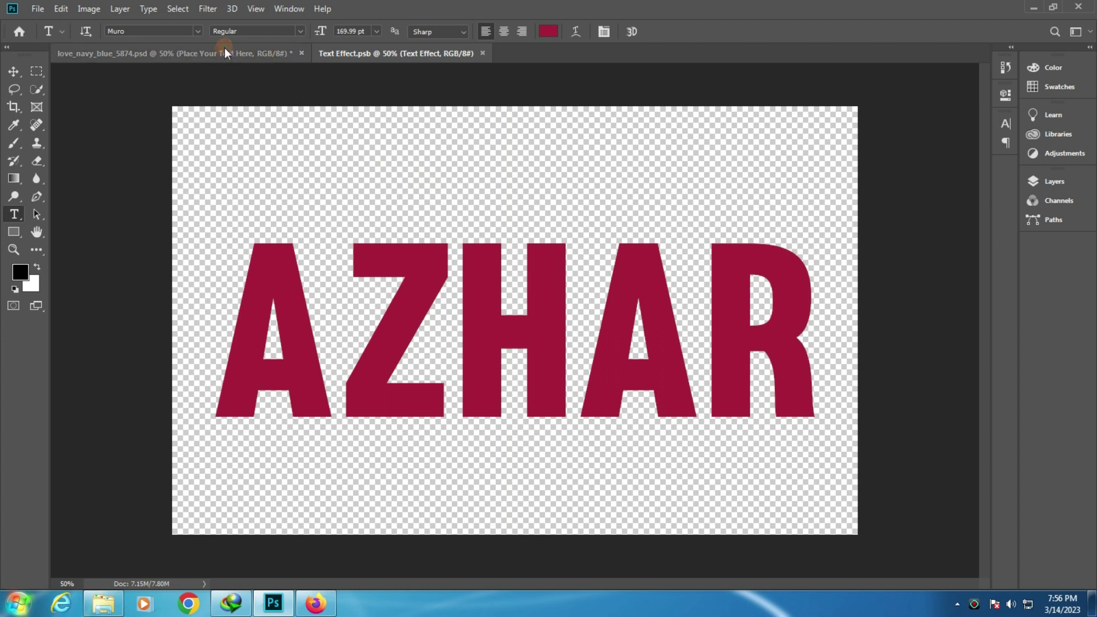
- Zoom in on the edited LOVE mockup, then fit it to the screen
key(ctrl+Tab)
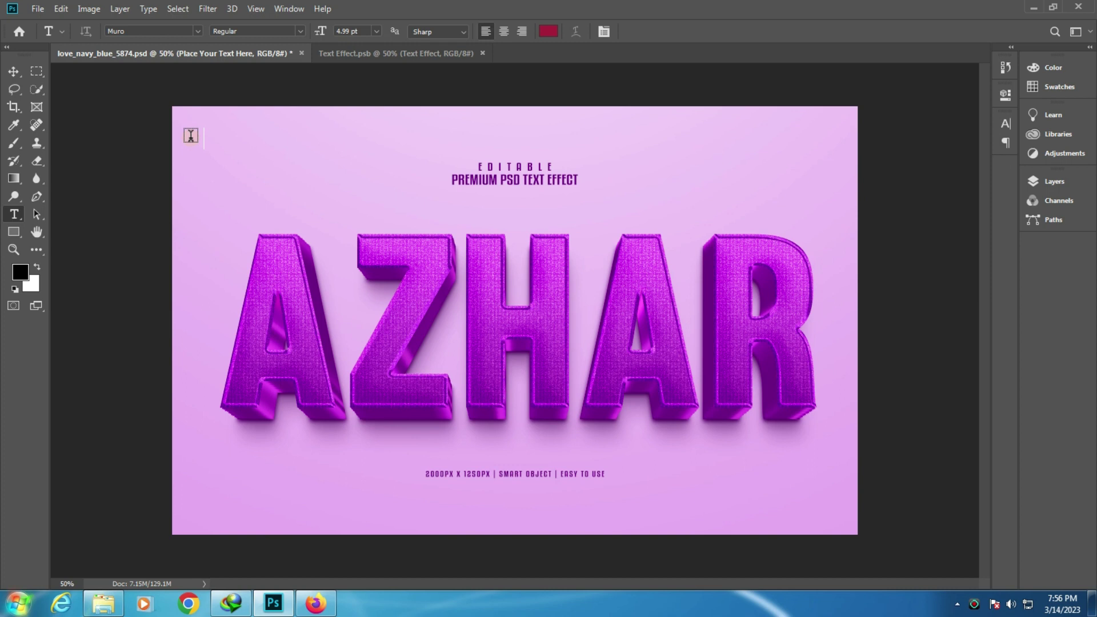
click(13, 250)
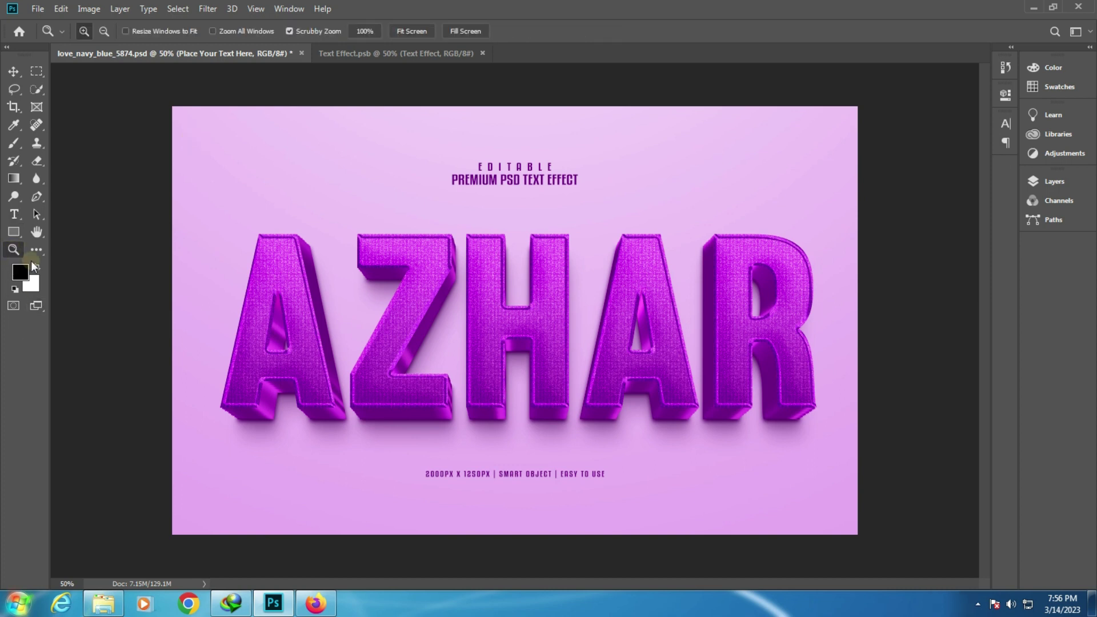
click(509, 314)
right_click(384, 276)
click(404, 283)
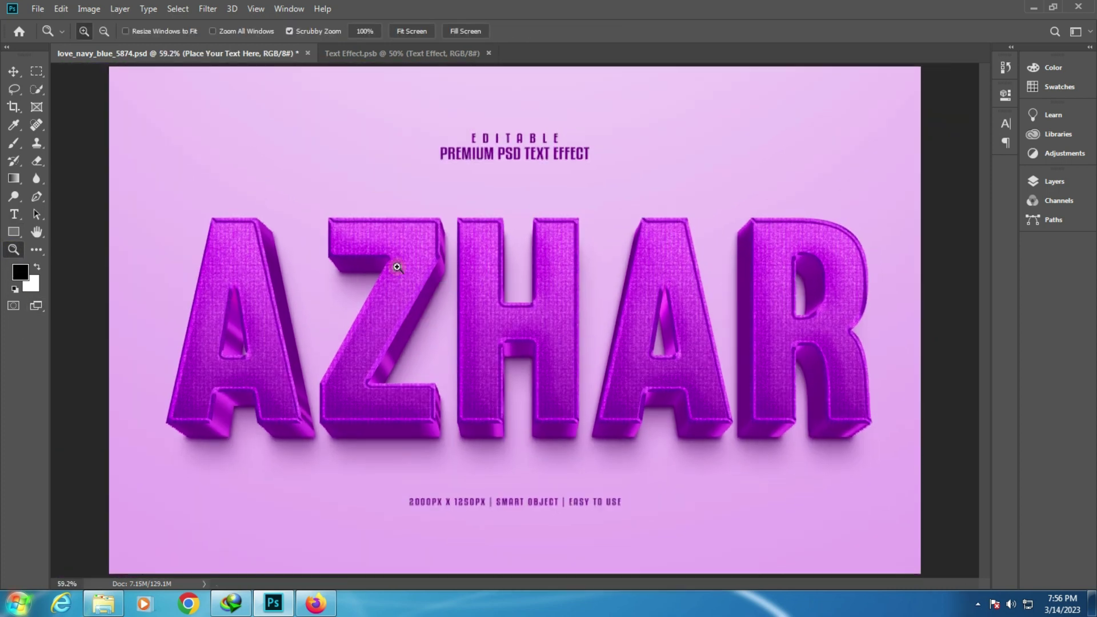
- Close the LOVE mockup without saving and drag luxe_3d_editable_text_effect.psd into Photoshop
click(309, 53)
click(549, 228)
click(103, 610)
drag(397, 117, 382, 134)
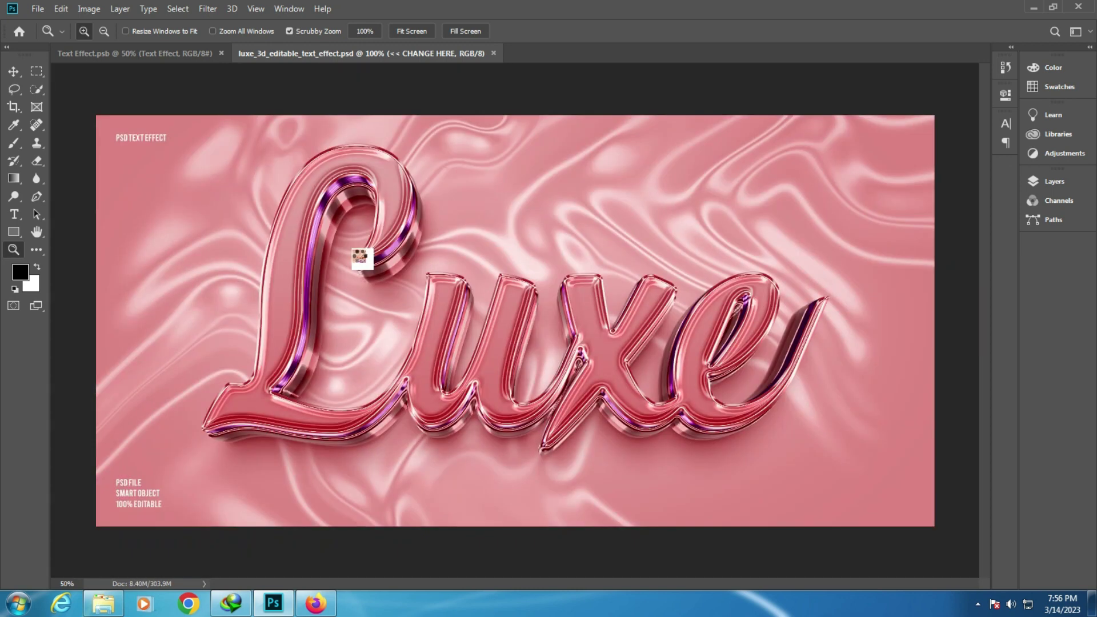
- Dismiss missing fonts and change the Luxe smart object's text to Snow
mouse_move(360, 257)
mouse_down()
mouse_move(951, 182)
mouse_move(1044, 182)
mouse_up()
click(607, 332)
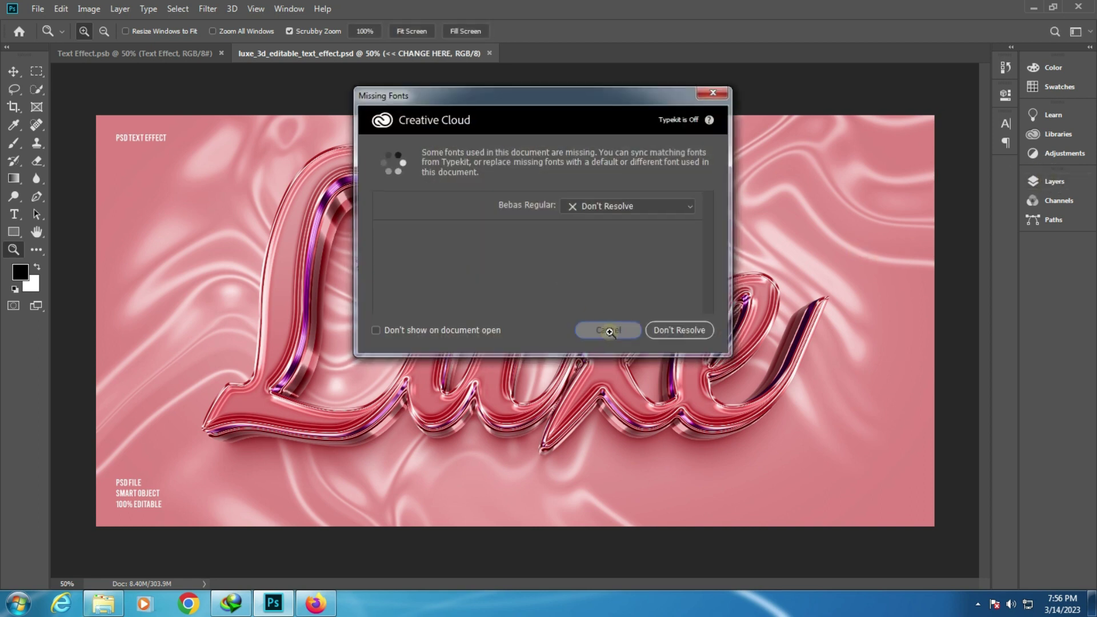
click(1045, 177)
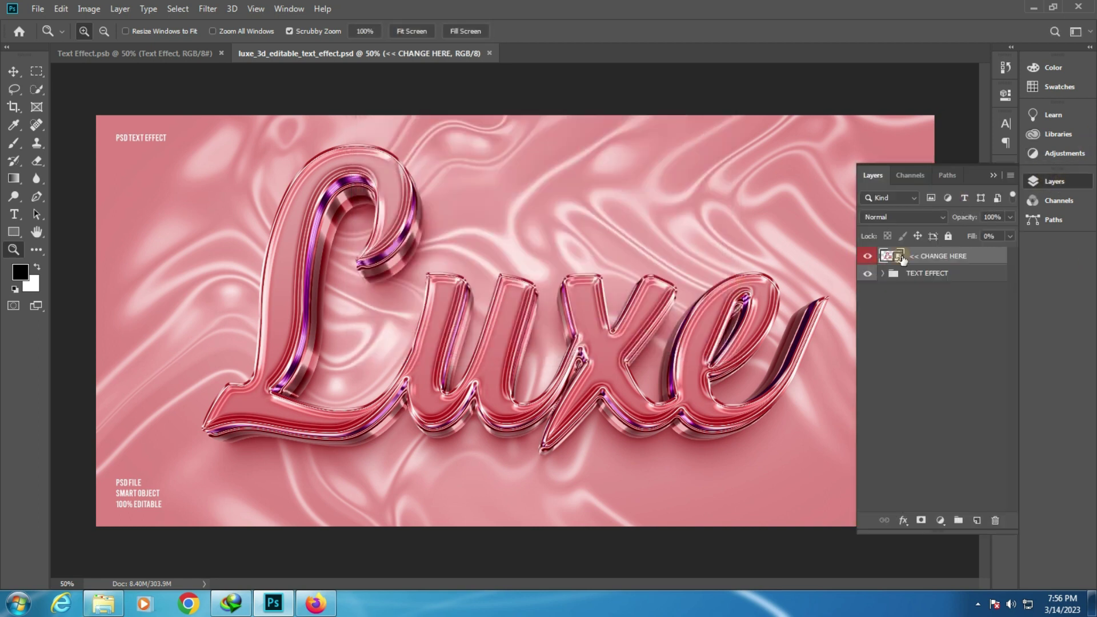
double_click(900, 257)
click(13, 214)
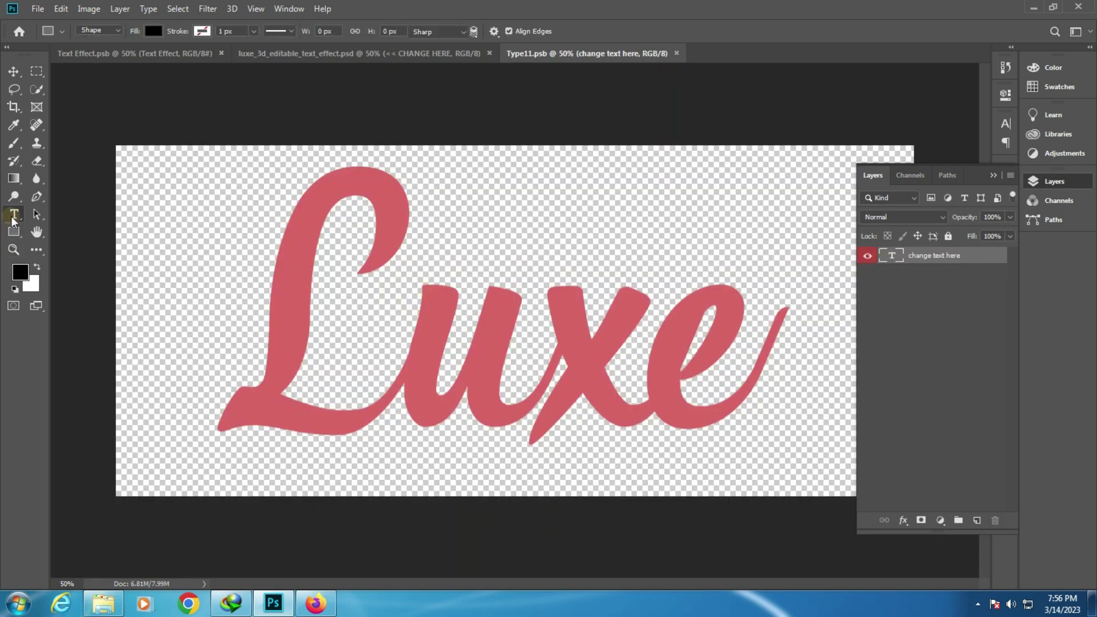
click(509, 330)
double_click(509, 330)
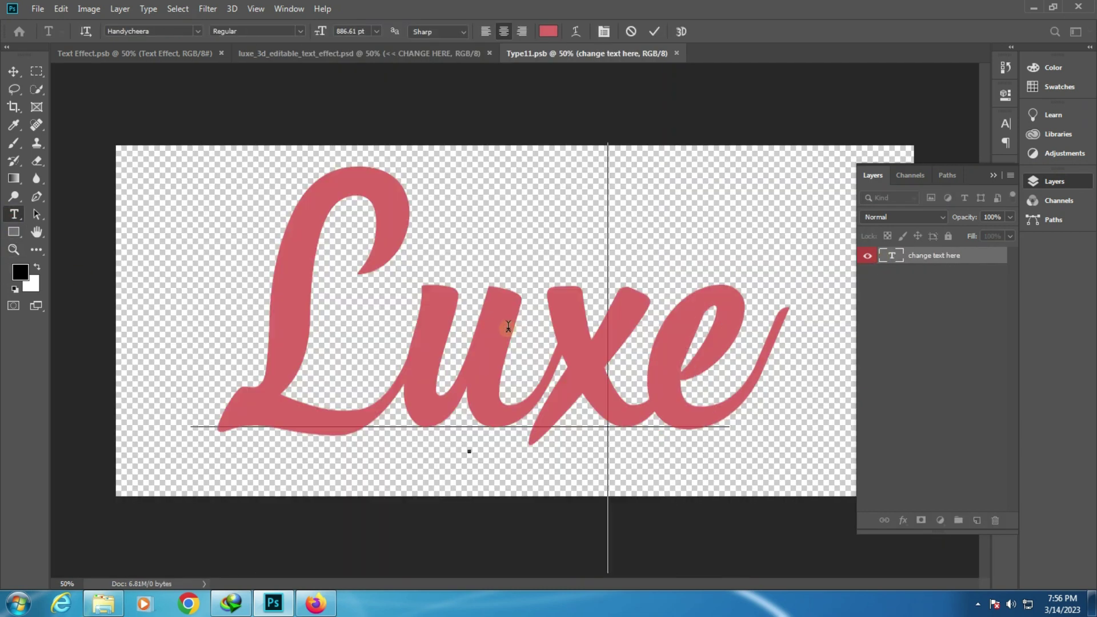
text(Ar)
double_click(509, 327)
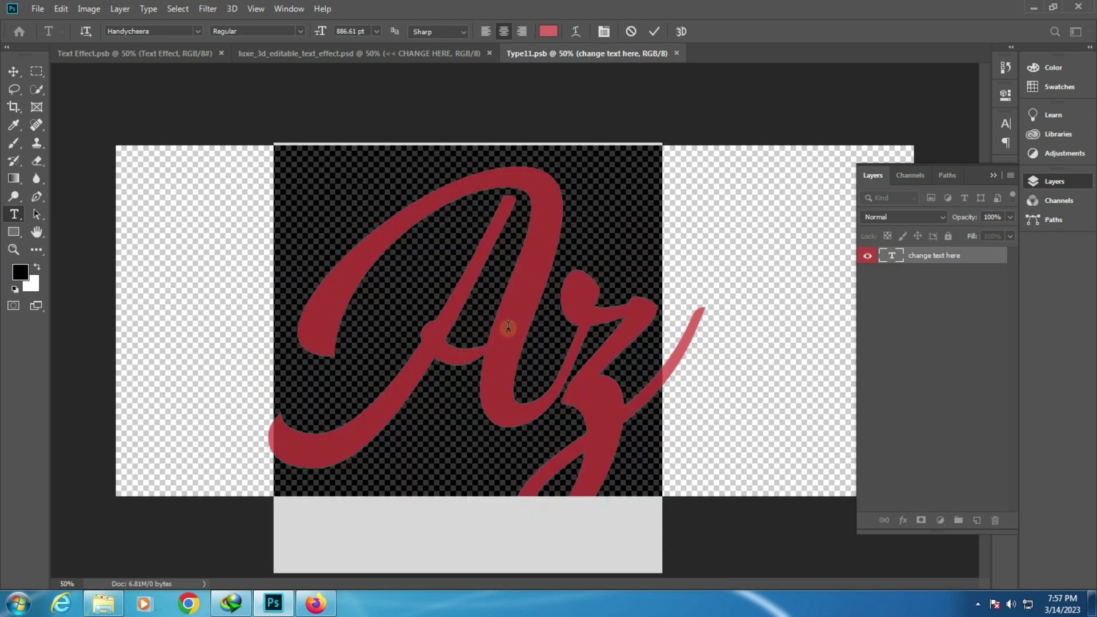
text(Snow)
key(ctrl+Return)
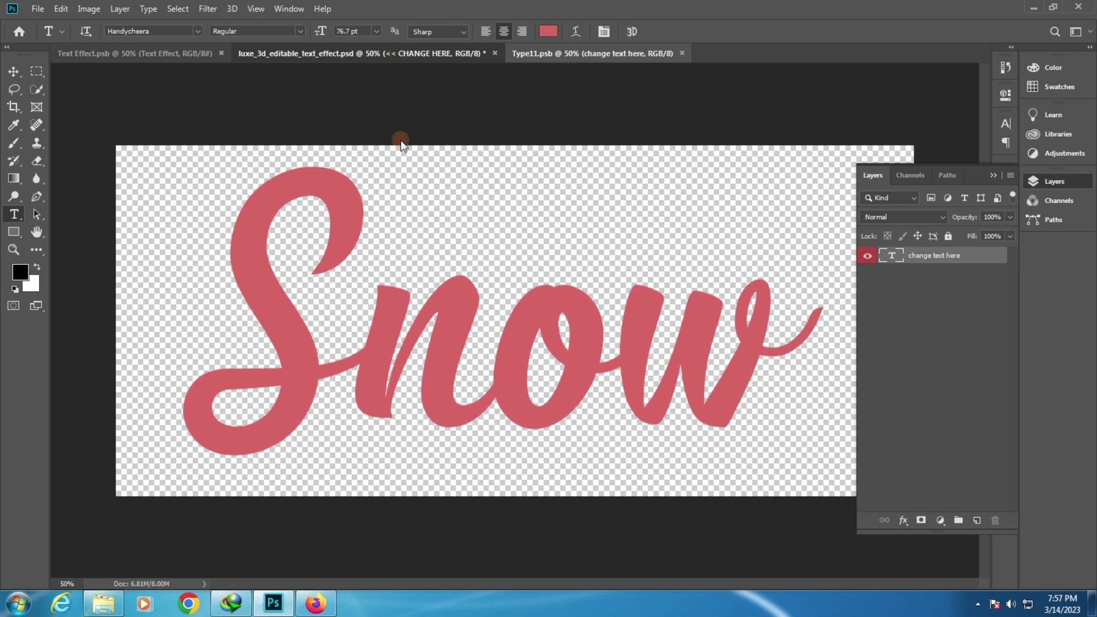
- Zoom in on the 3D Snow lettering in the luxe mockup, then fit to screen
key(ctrl+shift+Tab)
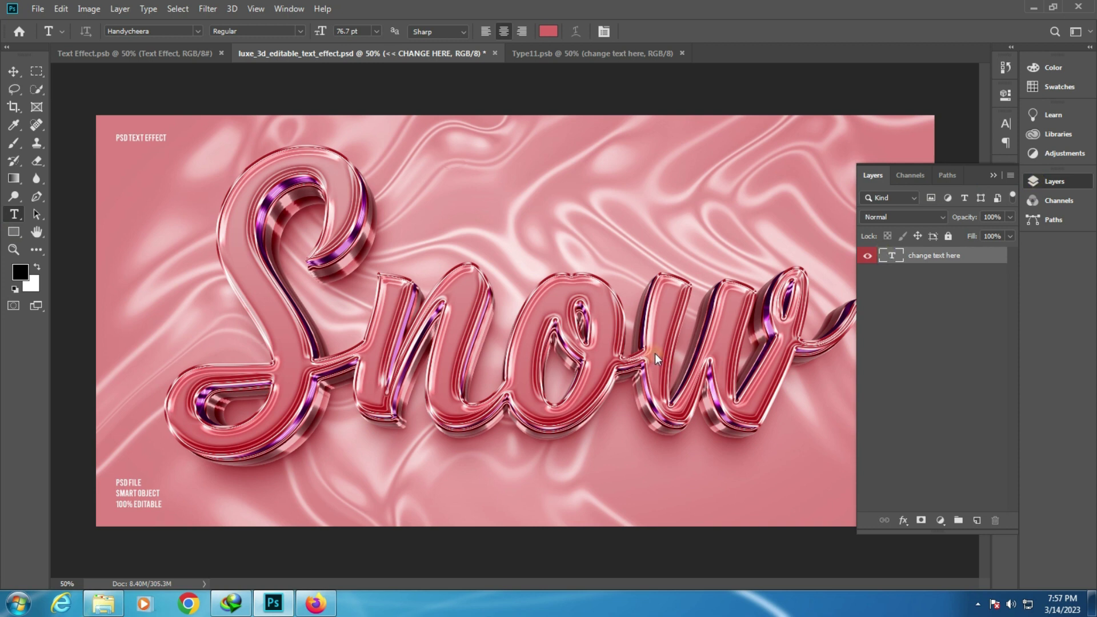
key(z)
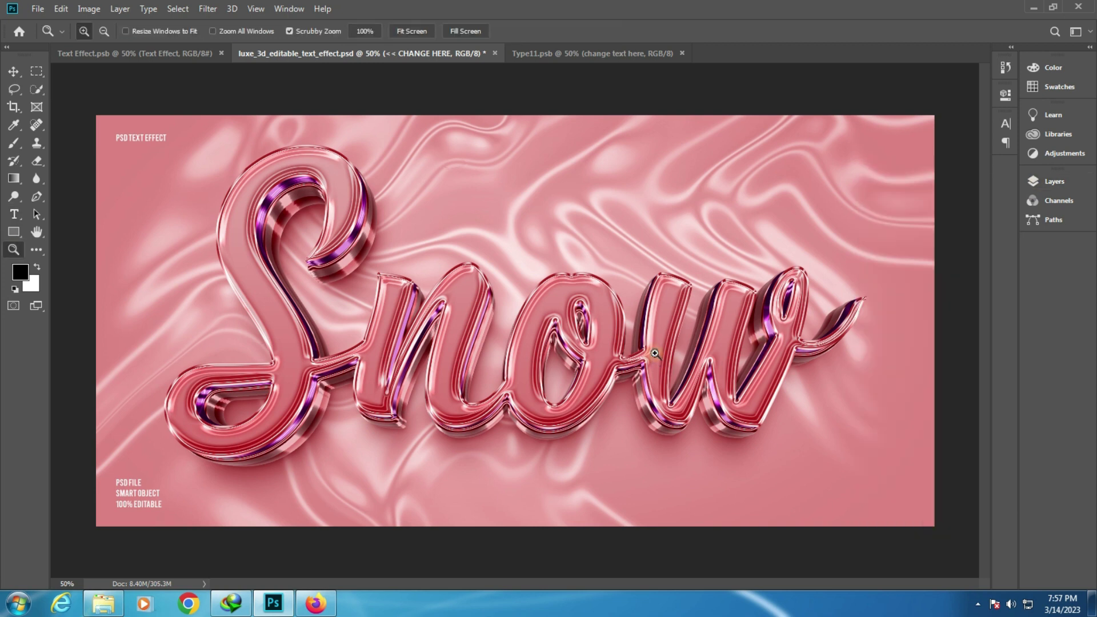
click(662, 348)
right_click(374, 265)
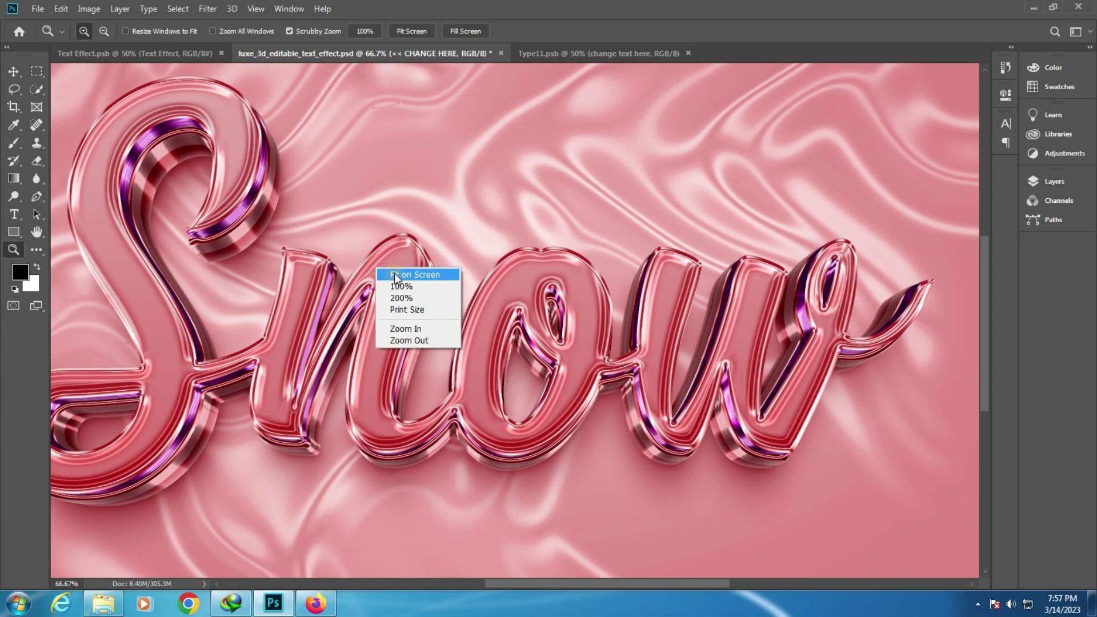
click(394, 270)
- Close the luxe mockup without saving and open pride_3d_editable_text_effect.psd
click(501, 53)
click(549, 228)
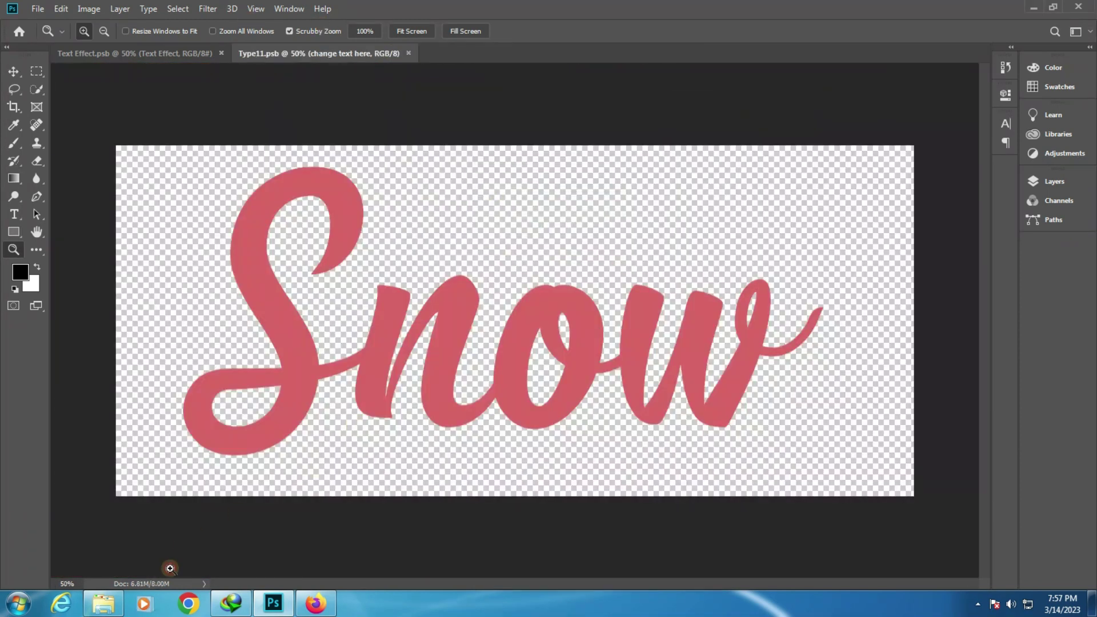
click(104, 603)
click(679, 120)
click(496, 120)
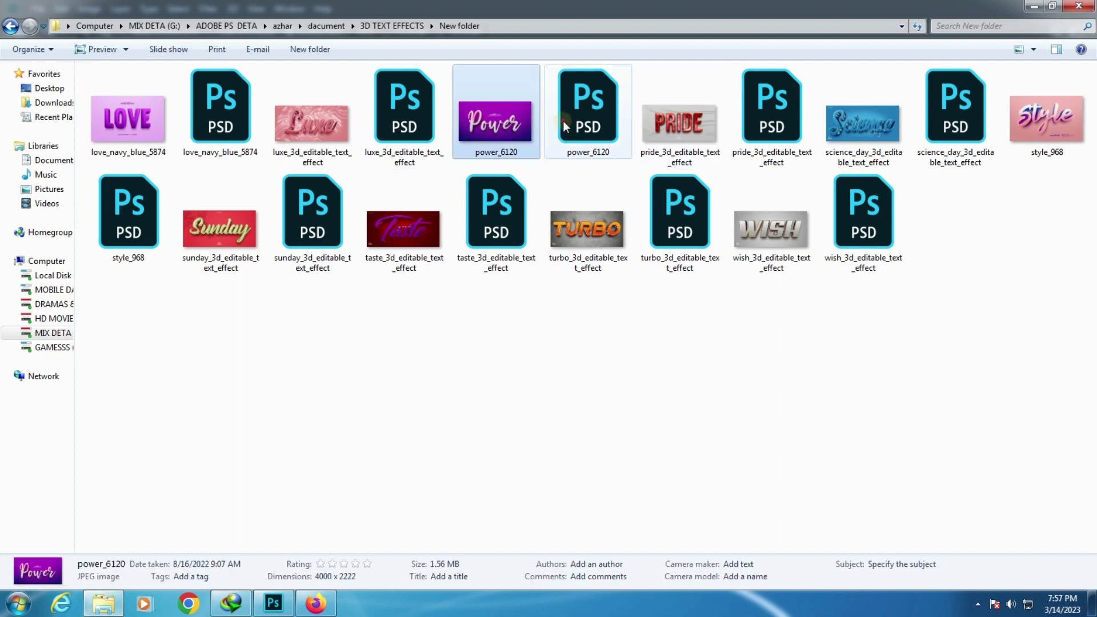
double_click(777, 121)
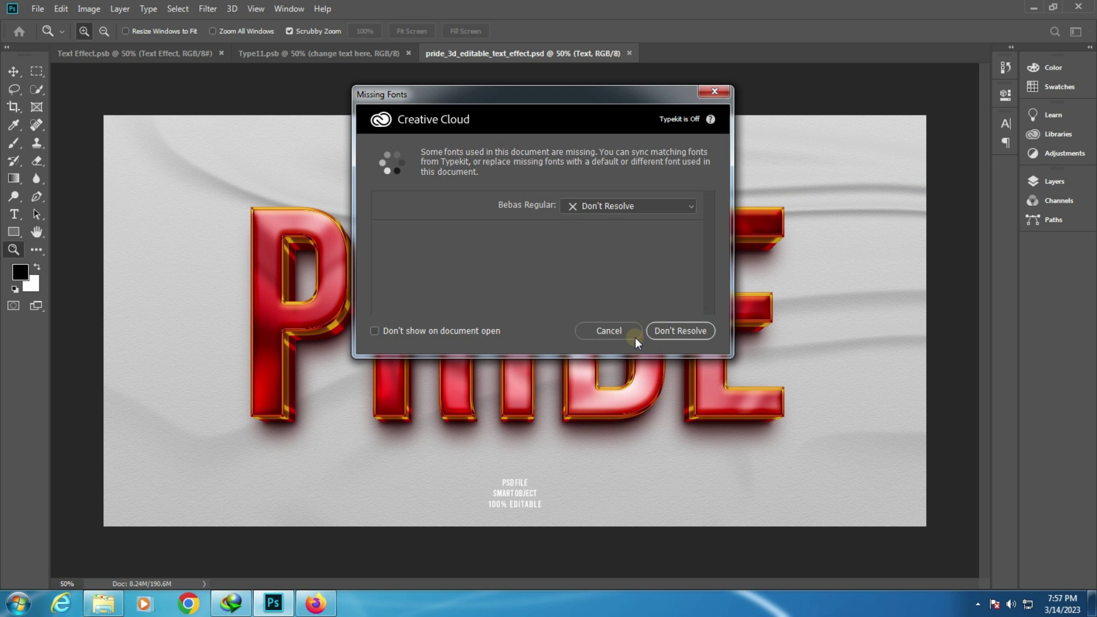
- Replace PRIDE in the smart object with the name in capitals and commit
click(1054, 181)
double_click(901, 291)
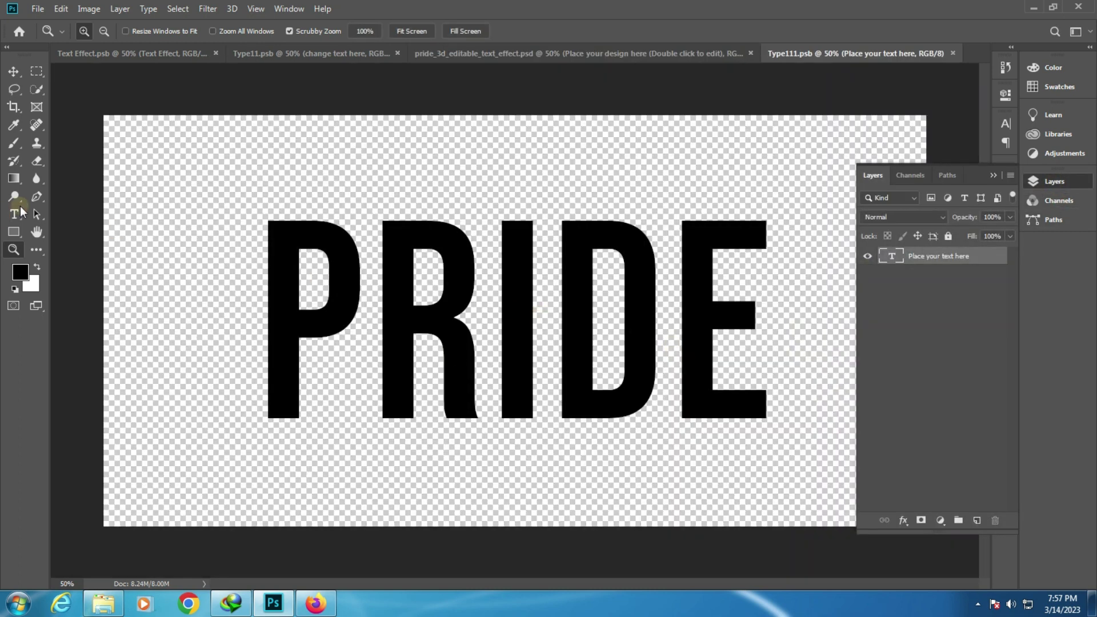
click(14, 214)
click(479, 292)
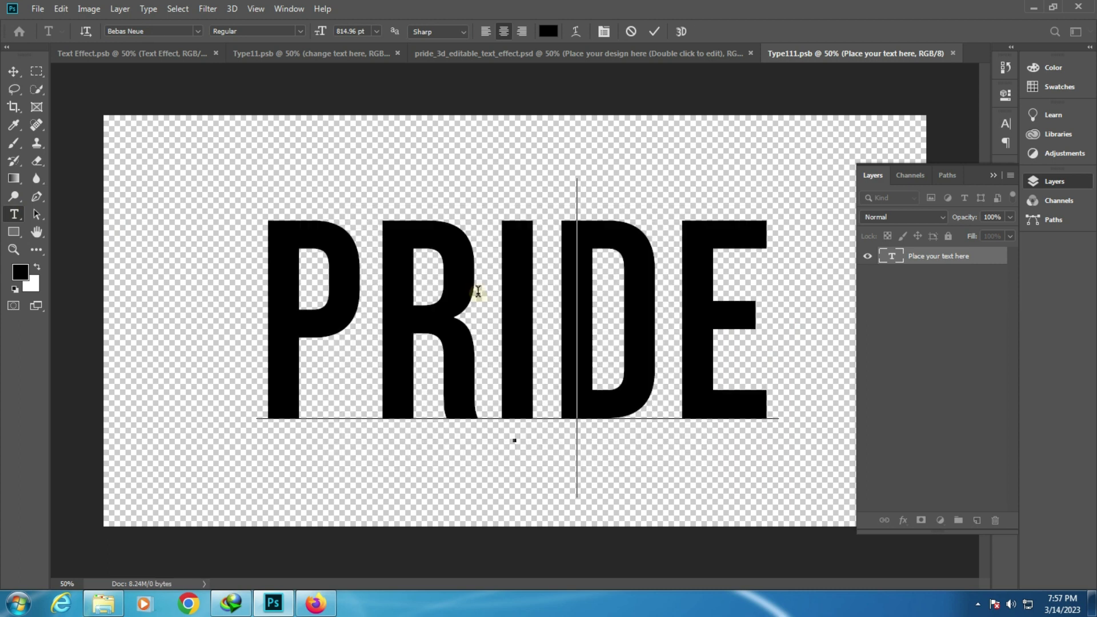
key(ctrl+a)
text(AZHAR)
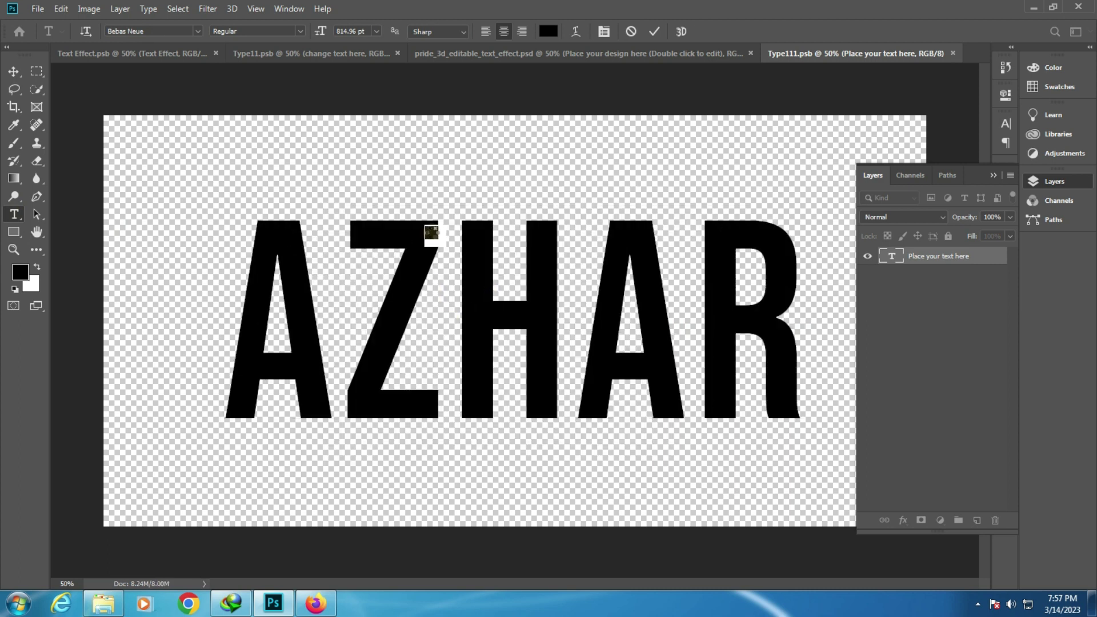
click(578, 97)
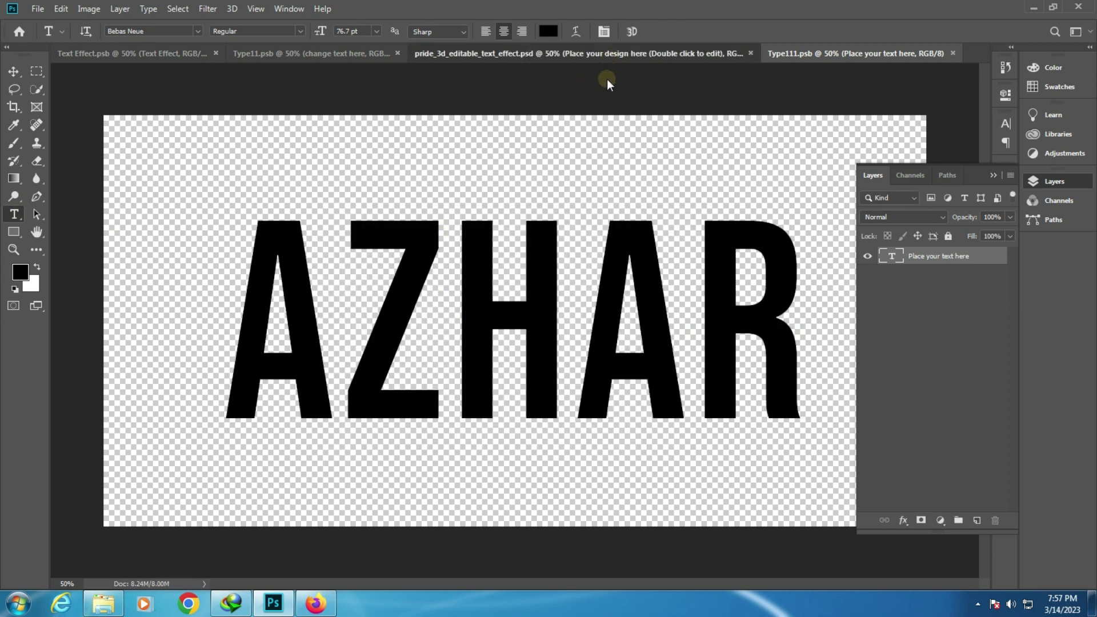
- Zoom in on the red 3D lettering in the pride mockup, then fit to screen
click(578, 53)
click(1054, 182)
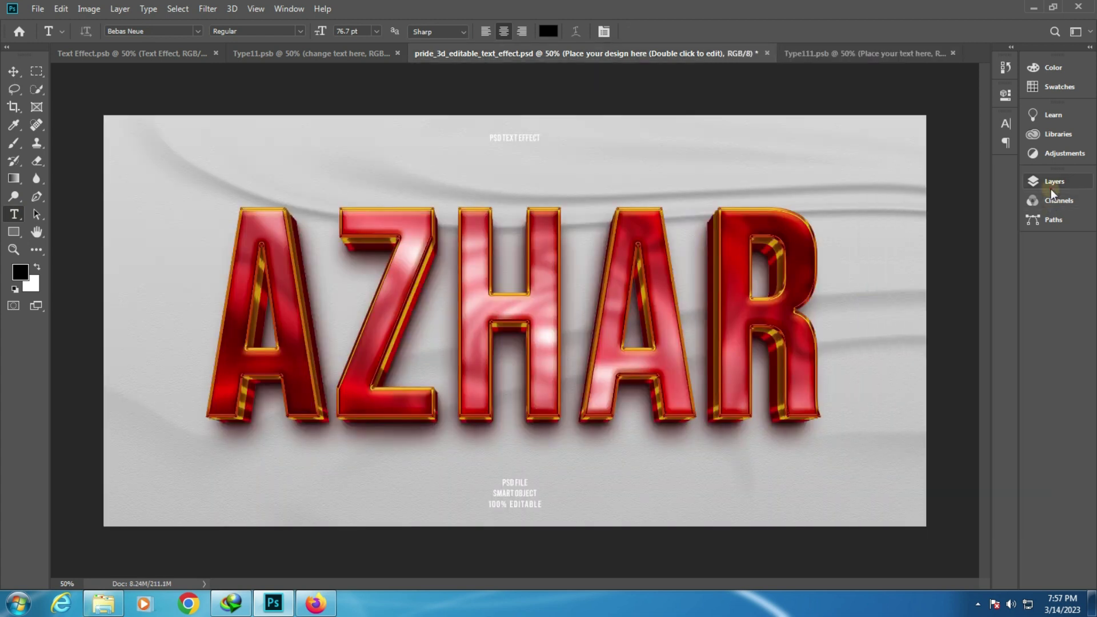
click(14, 249)
click(610, 272)
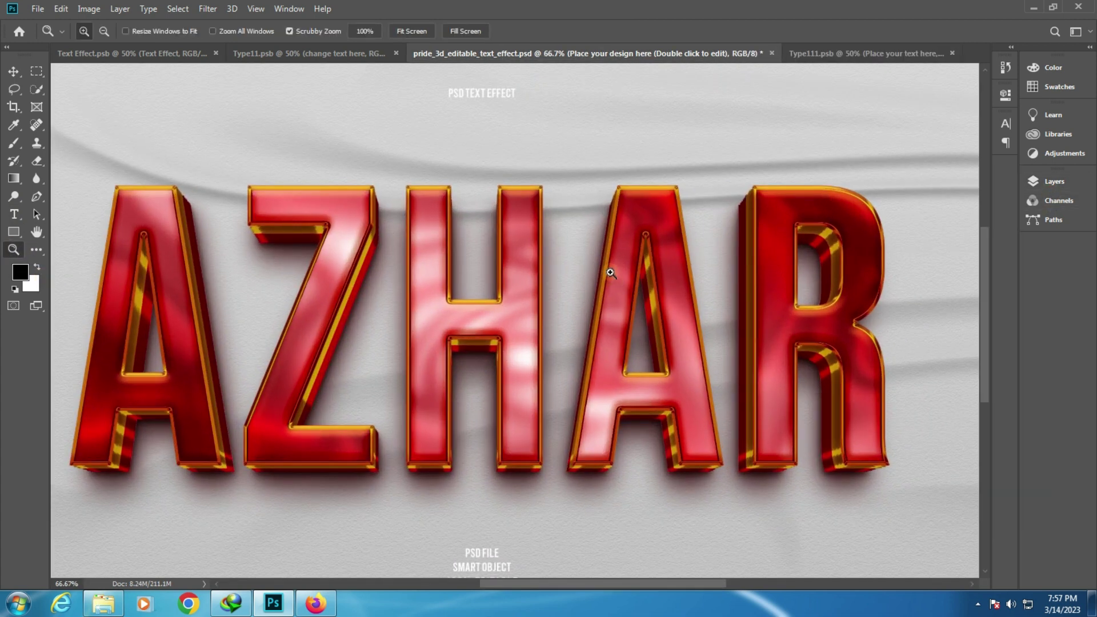
right_click(318, 264)
click(331, 272)
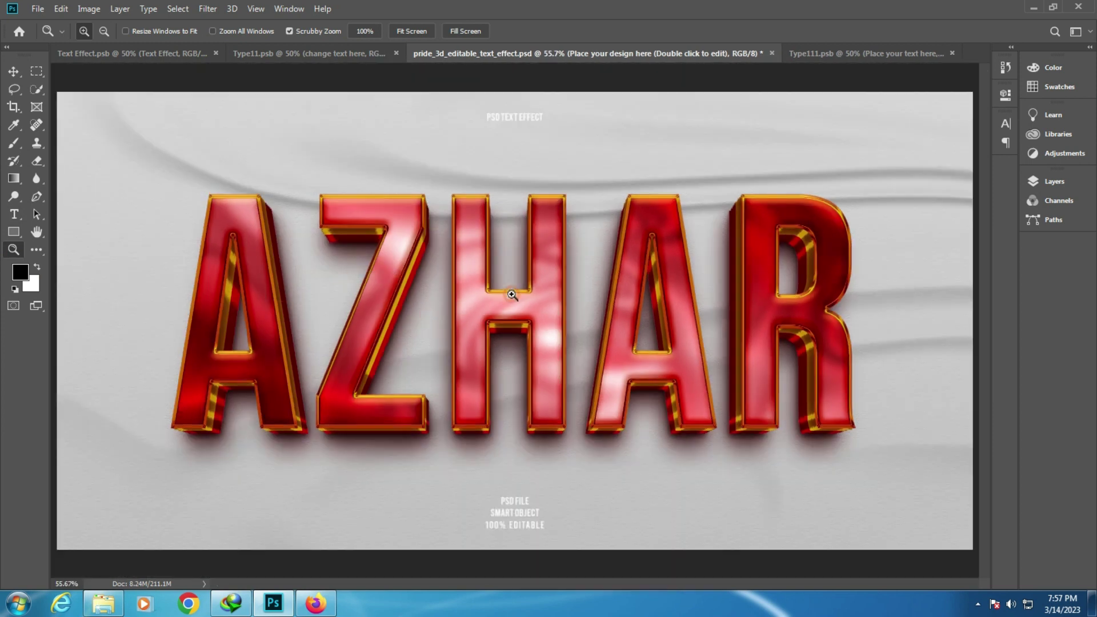
- Close the pride mockup without saving and select the science_day PSD in the folder
click(771, 54)
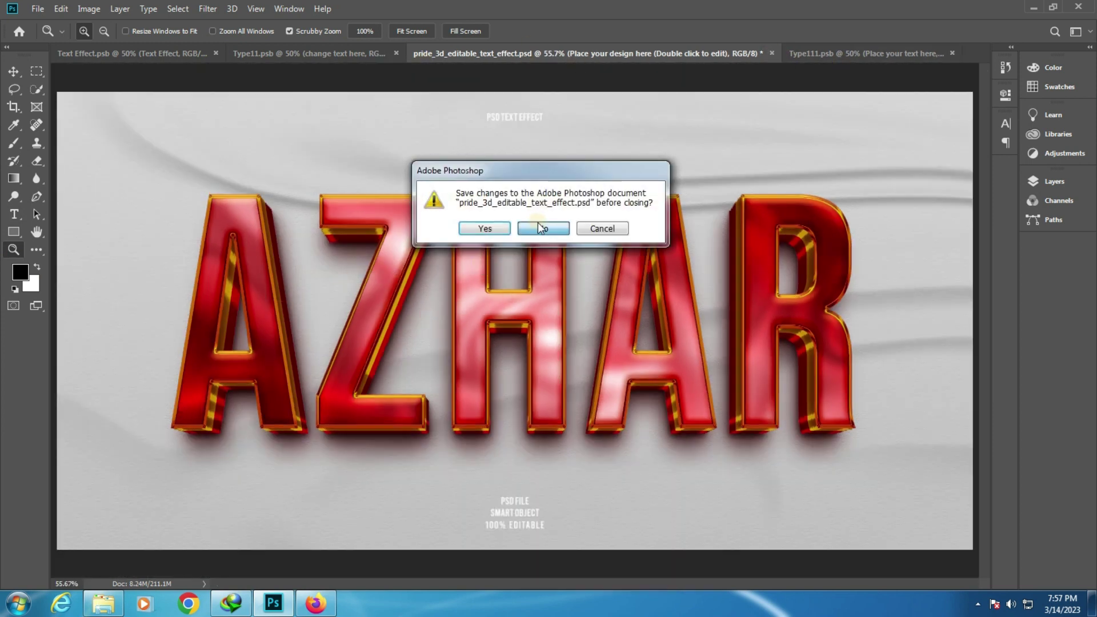
click(544, 224)
click(103, 603)
click(862, 123)
- Open science_day_3d_editable_text_effect.psd, dismiss missing fonts, and open its smart object
click(934, 113)
double_click(934, 113)
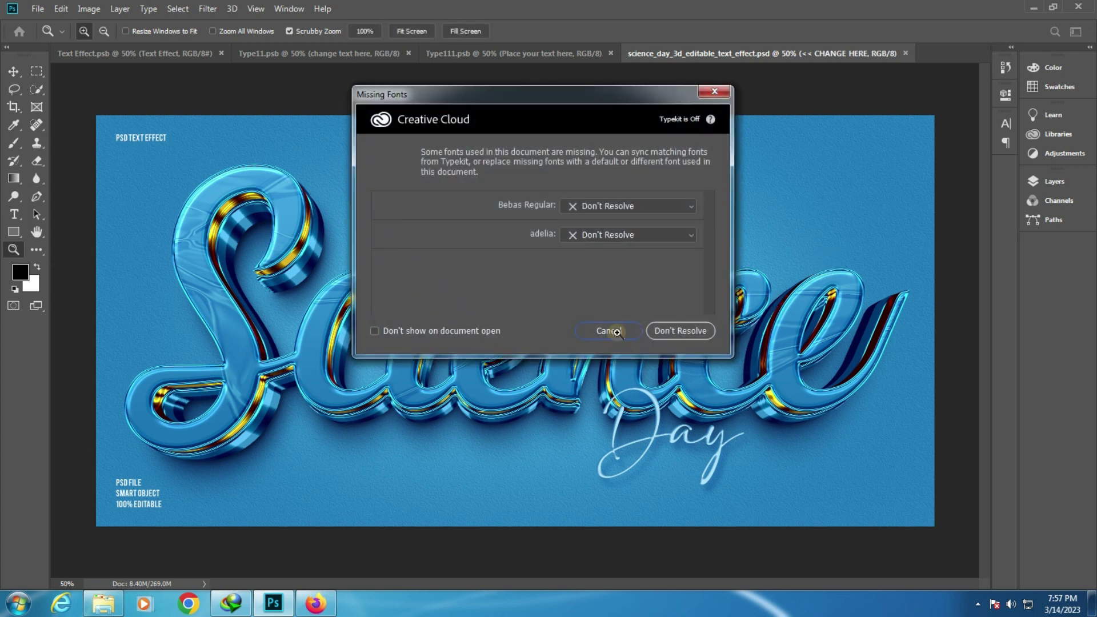
click(615, 331)
click(1054, 181)
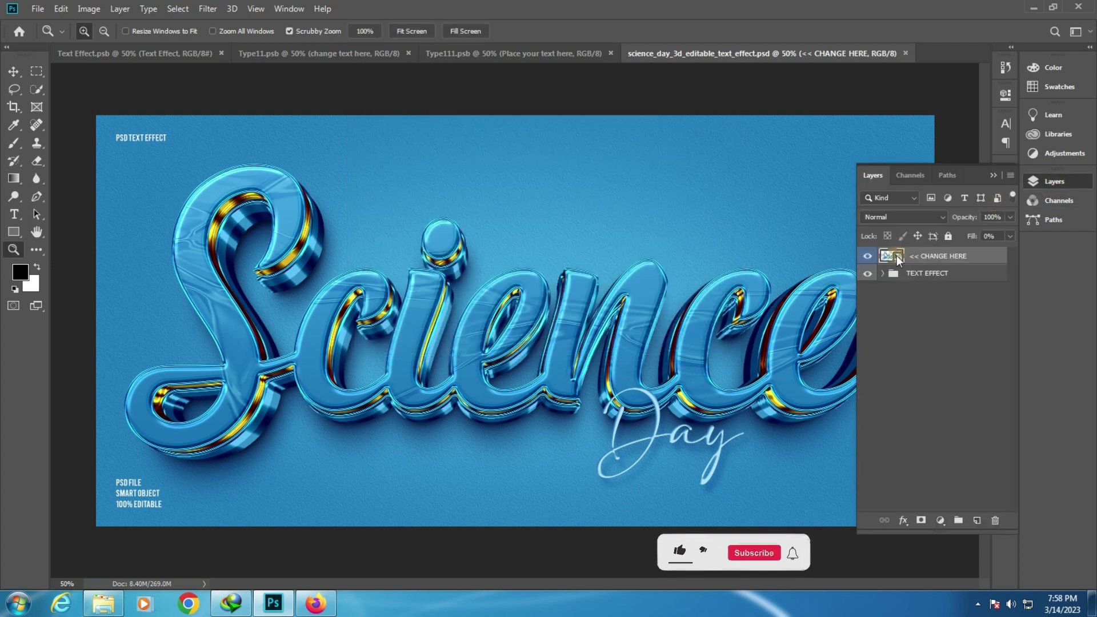
double_click(898, 259)
click(583, 239)
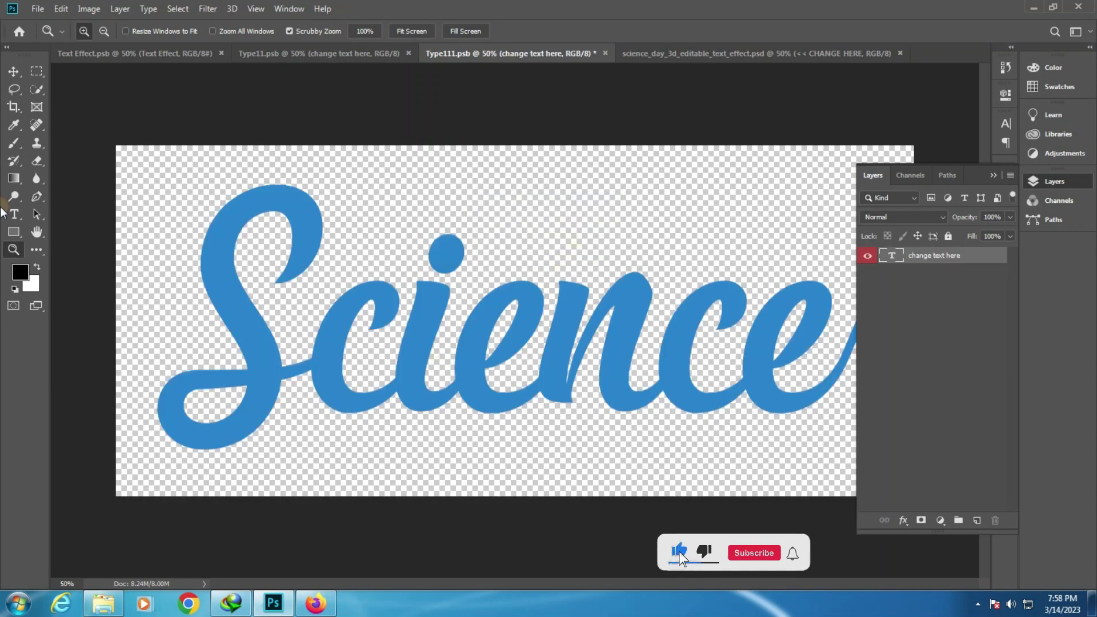
- Retype the Science lettering as the name with the Type tool
click(14, 215)
double_click(415, 297)
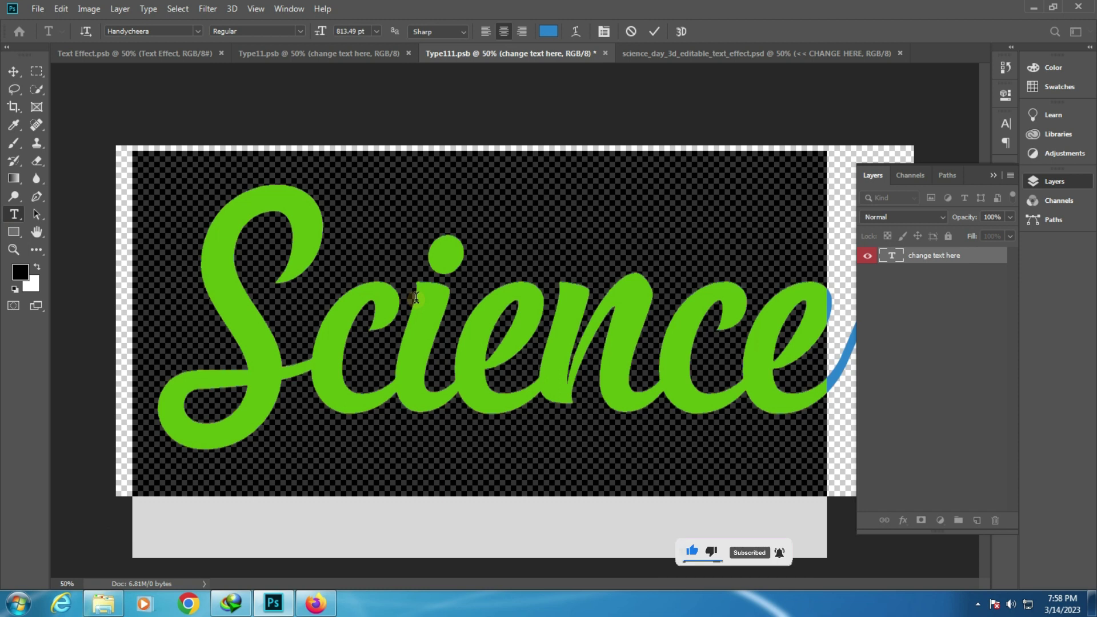
click(416, 297)
text(hakeel)
key(ctrl+Return)
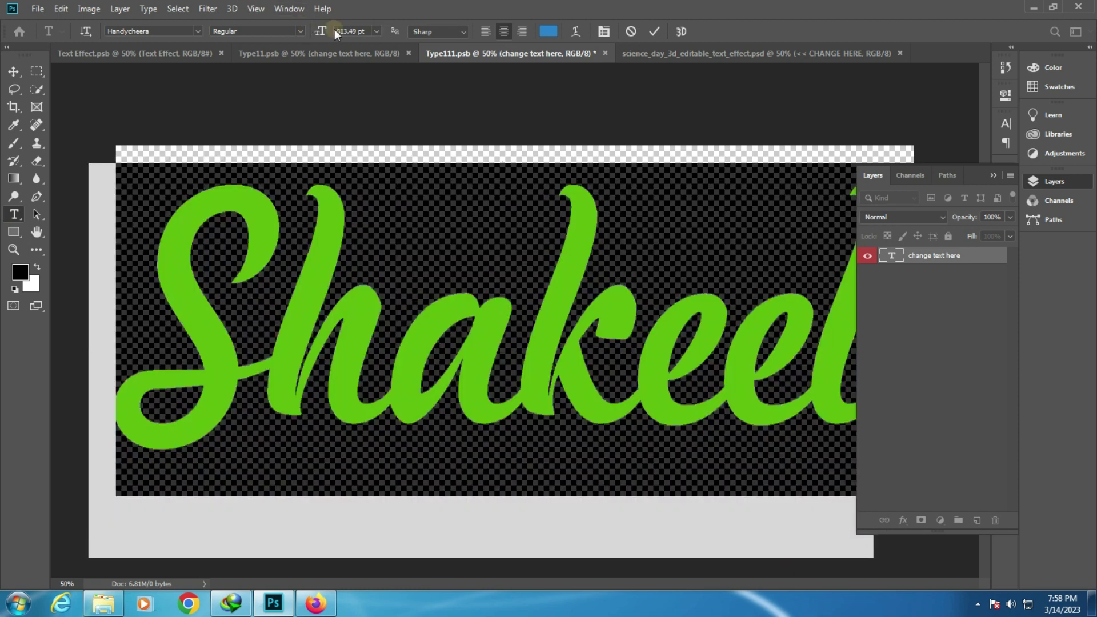
- Shrink the name's font size, commit it, and return to the science_day mockup
drag(308, 38, 265, 37)
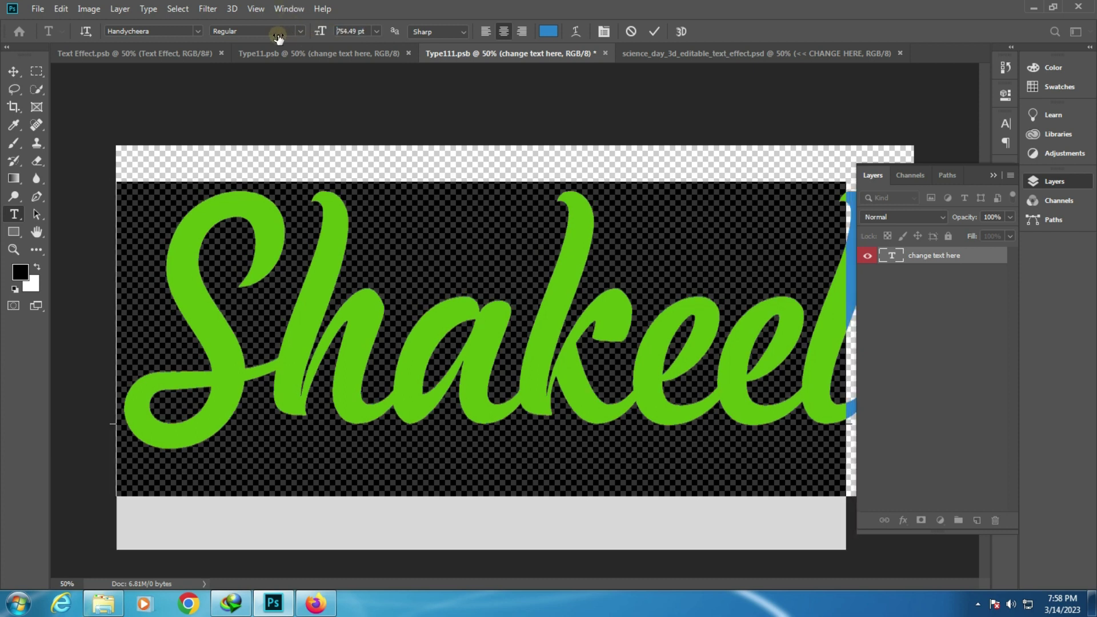
click(1054, 181)
click(706, 274)
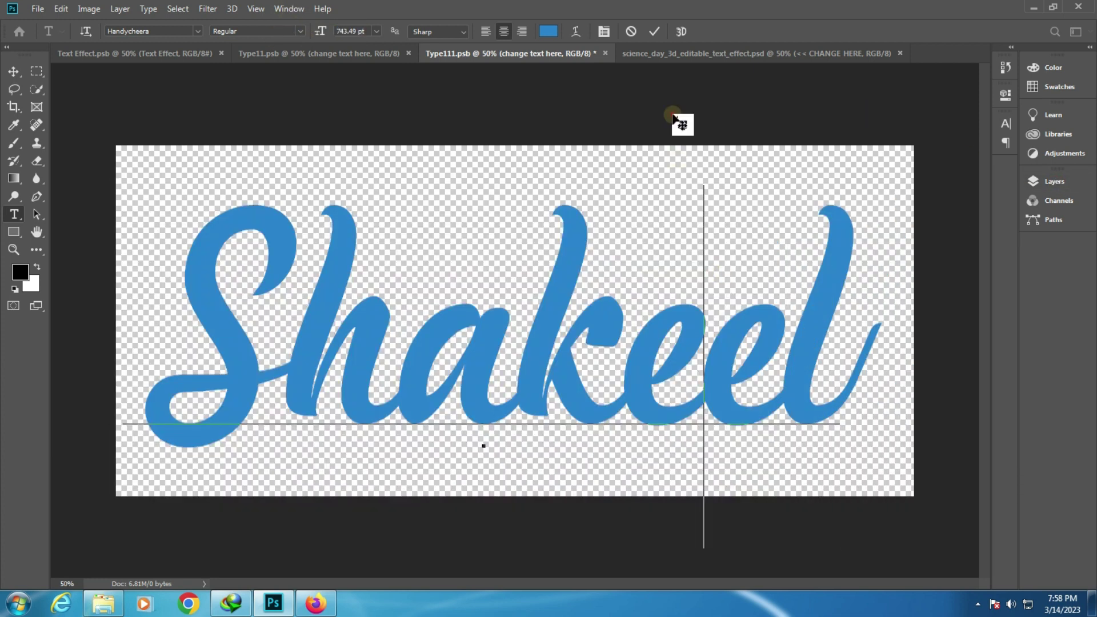
click(657, 31)
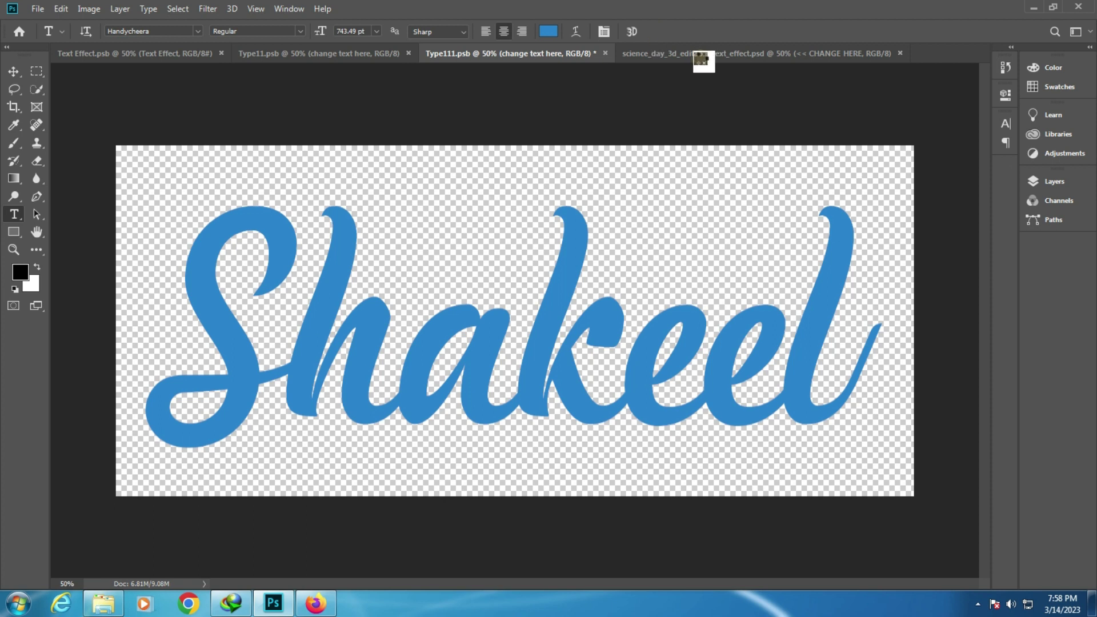
drag(703, 59, 641, 164)
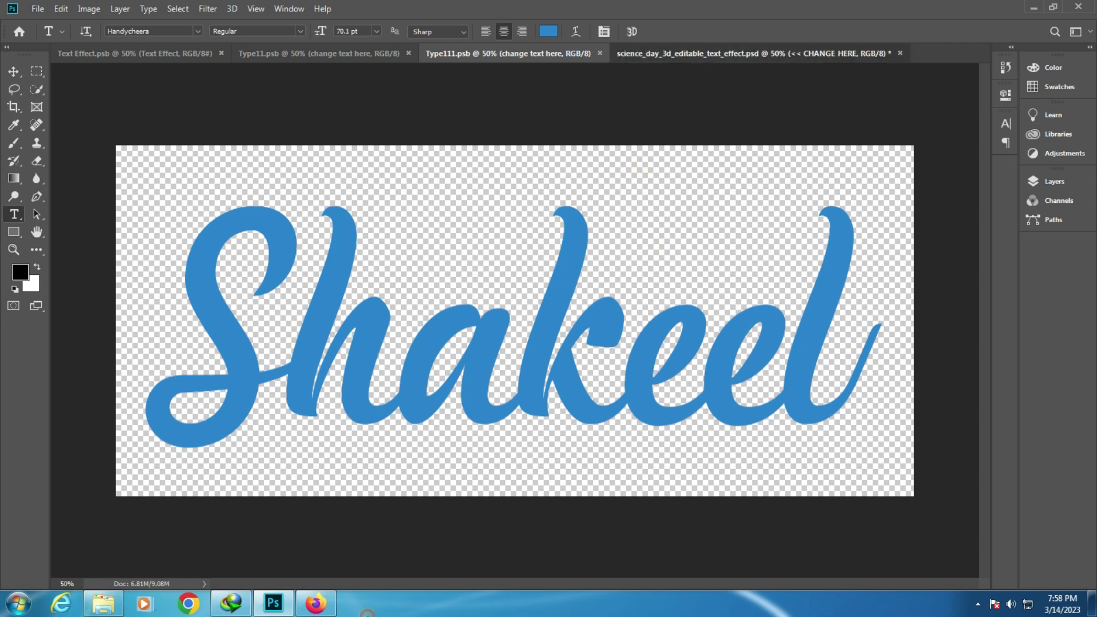
key(ctrl+Tab)
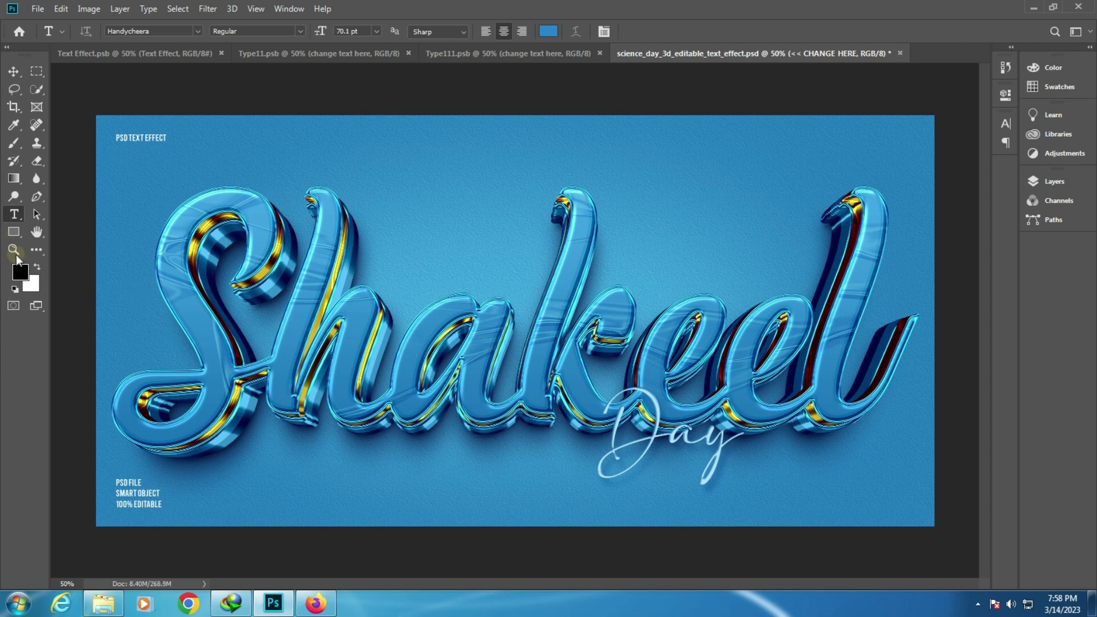
- Zoom in on the science-day mockup, then fit it to the screen
click(15, 253)
click(532, 375)
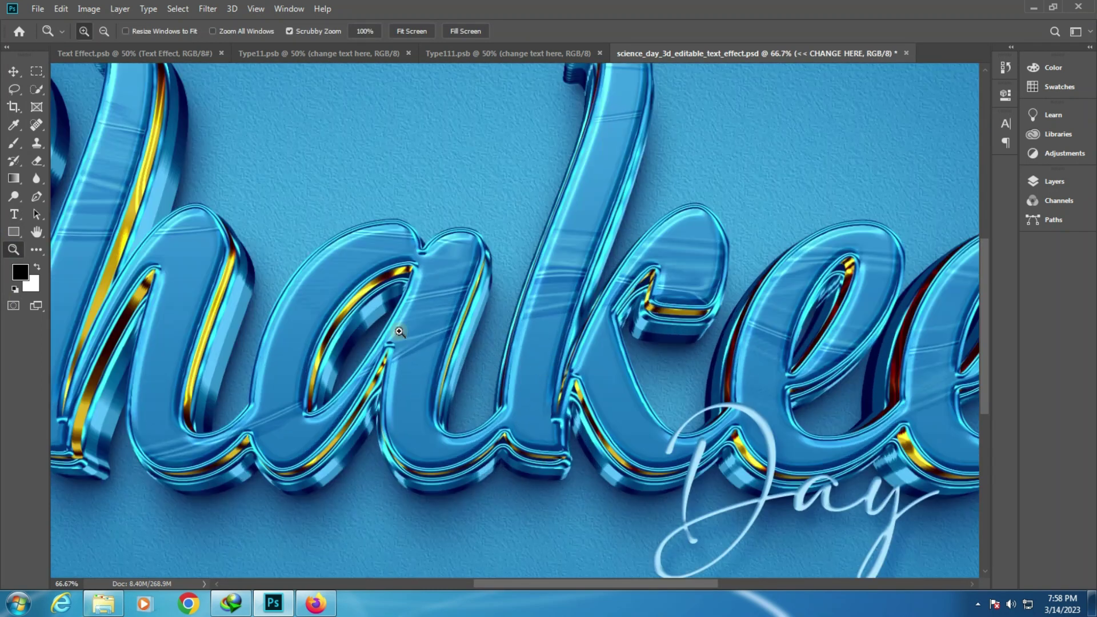
right_click(396, 308)
click(413, 313)
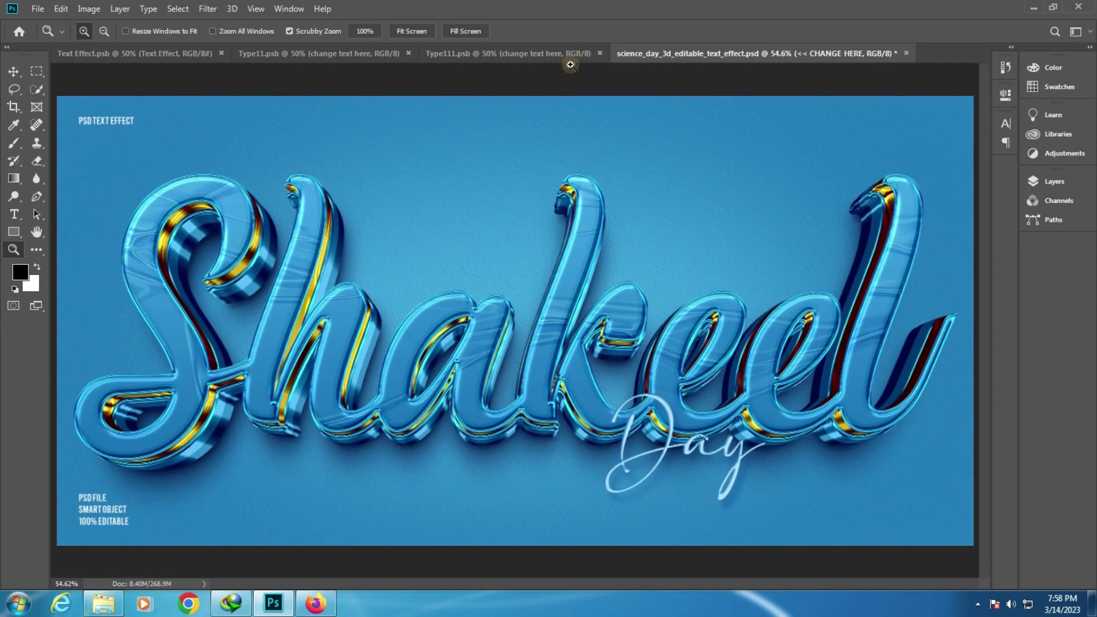
- Inspect the TEXT EFFECT and 3D layer groups, then close the mockup without saving
click(906, 53)
click(601, 226)
click(1079, 185)
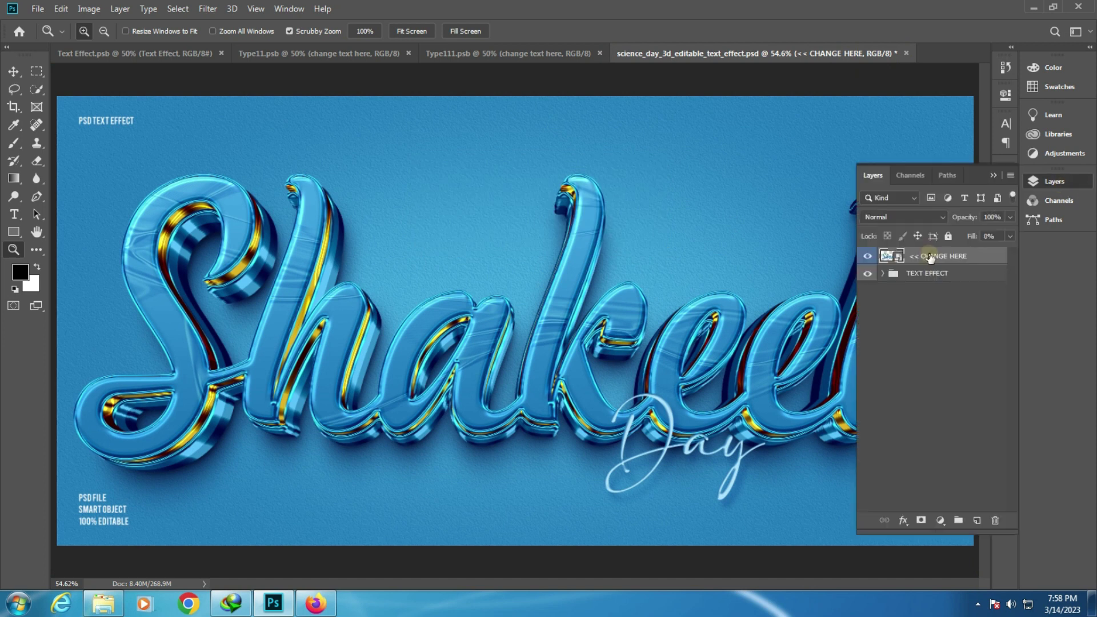
click(883, 275)
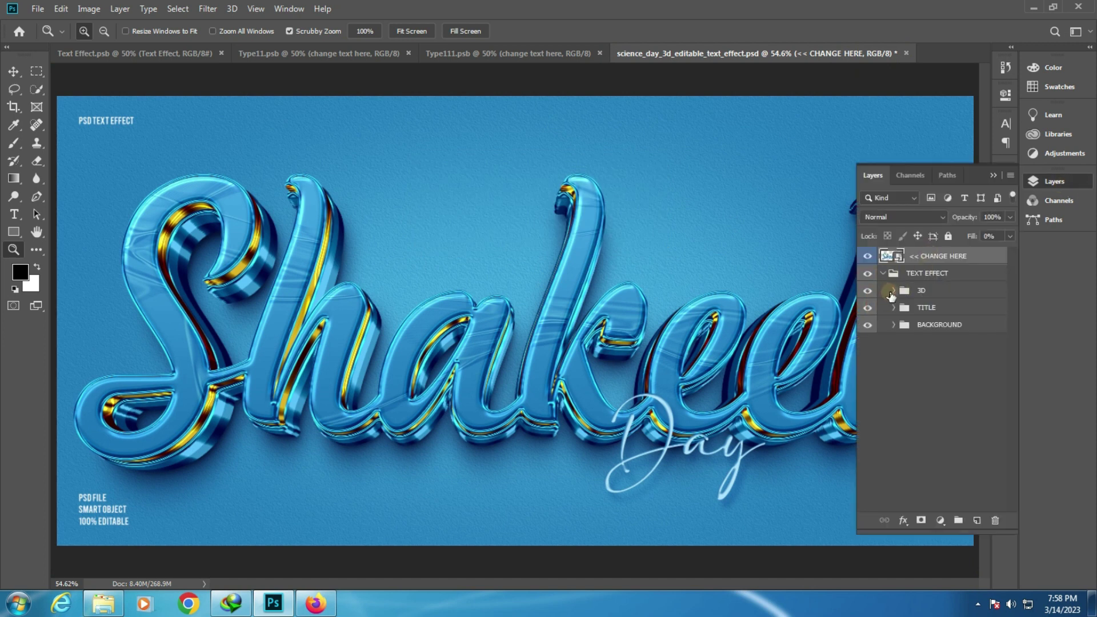
click(890, 293)
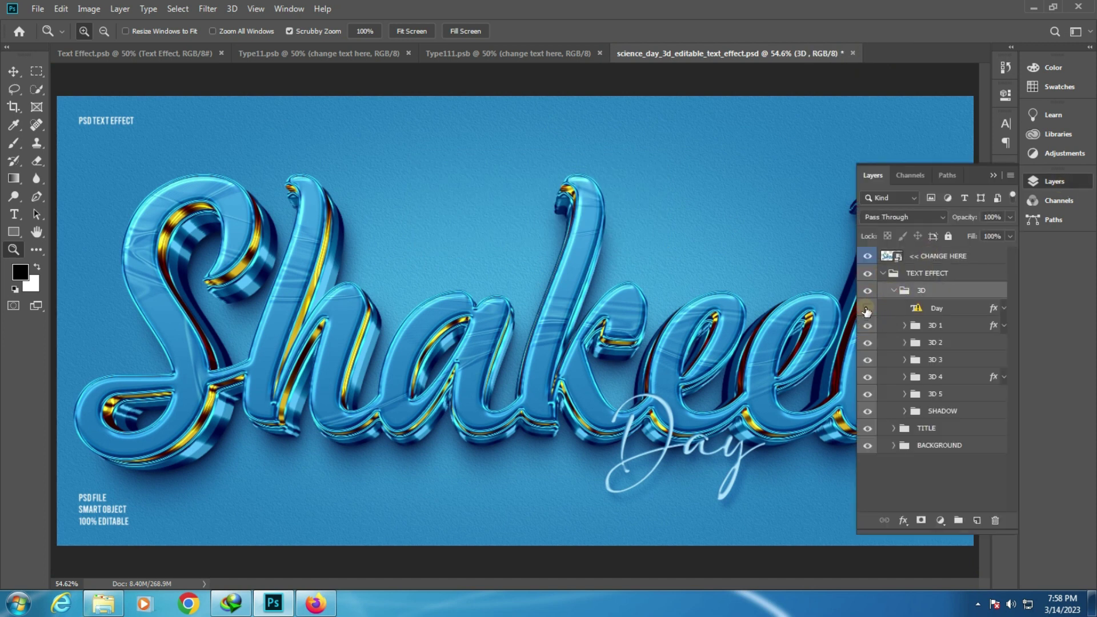
click(1055, 192)
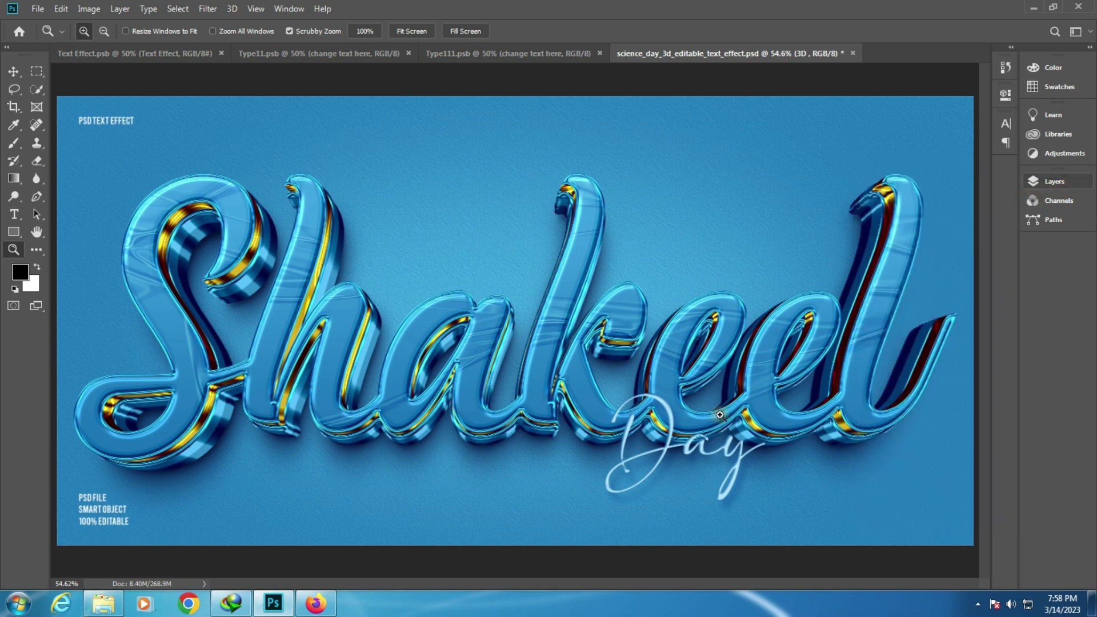
click(852, 53)
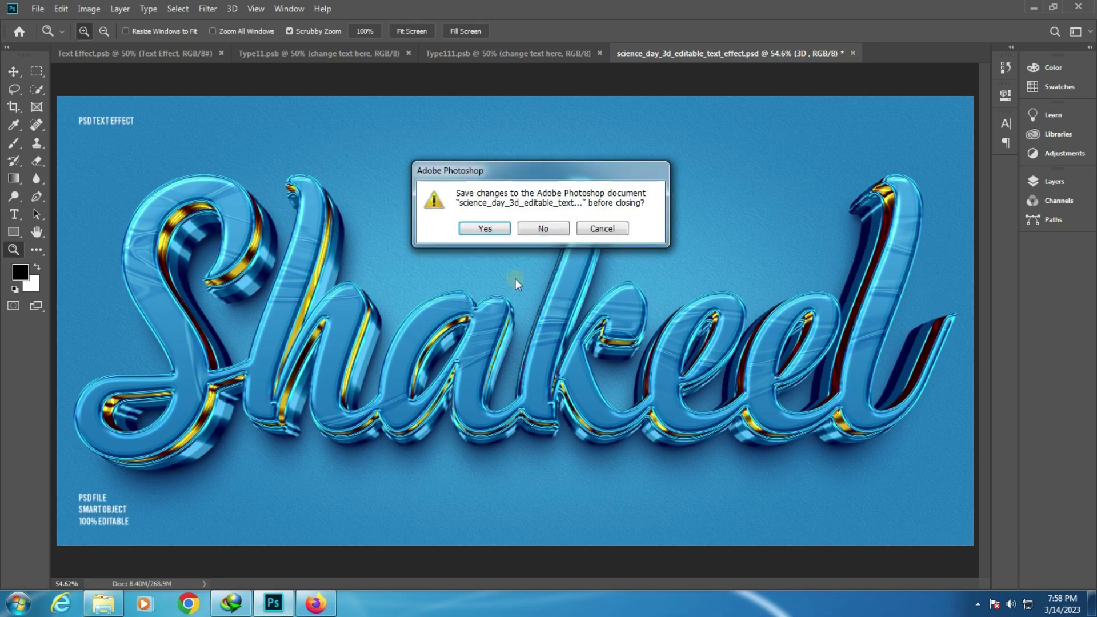
click(542, 228)
- Browse past the sunday files and open taste_3d_editable_text_effect.psd in Photoshop
click(104, 603)
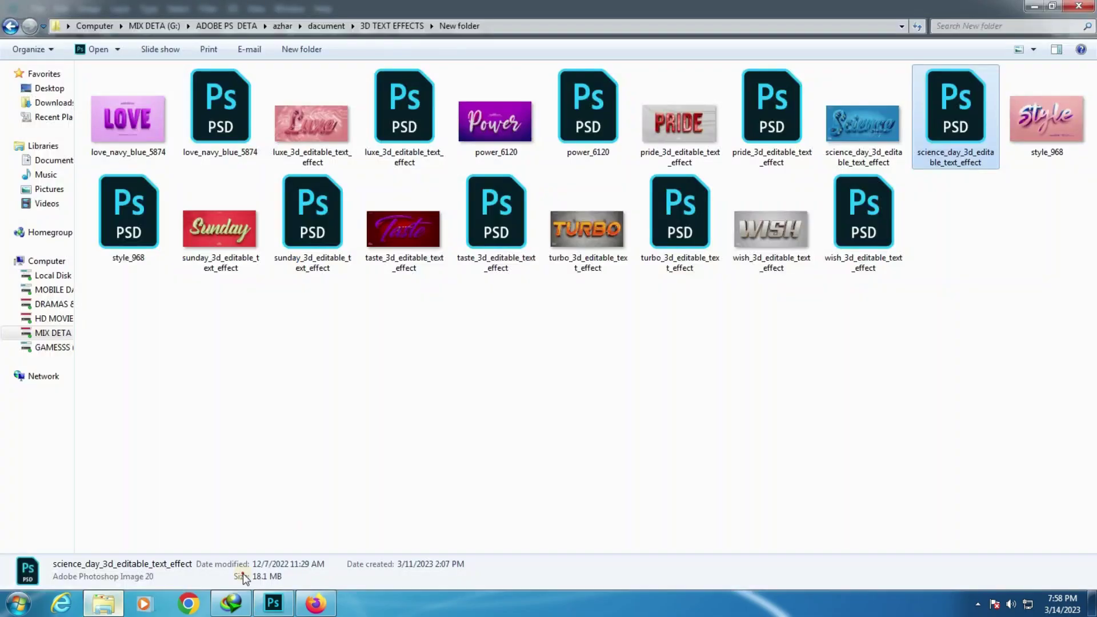
click(1058, 123)
click(211, 230)
click(314, 217)
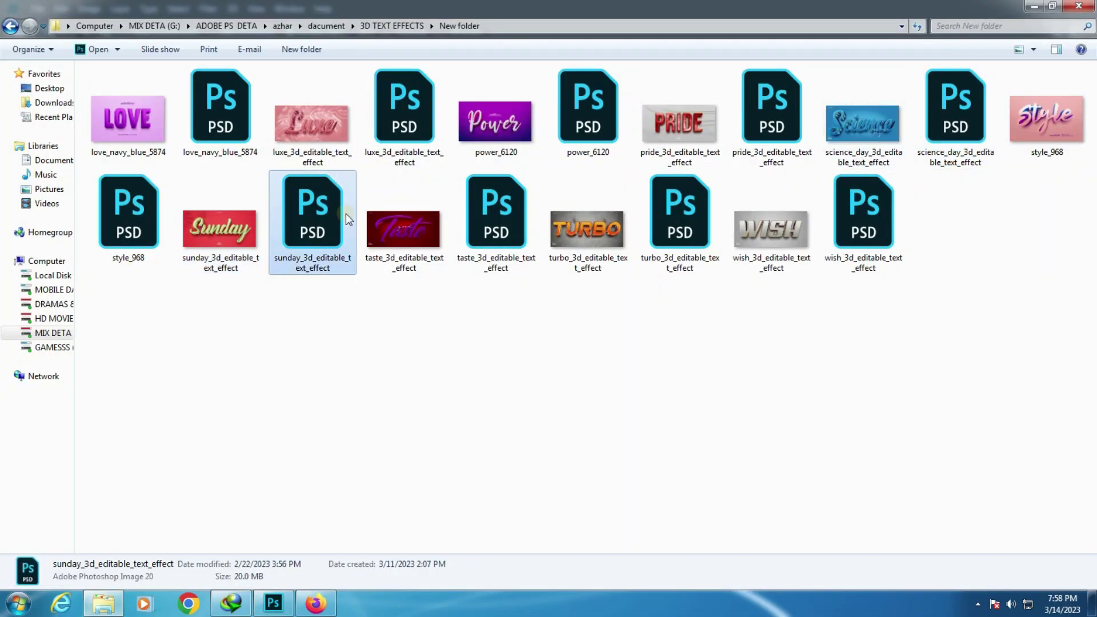
click(403, 231)
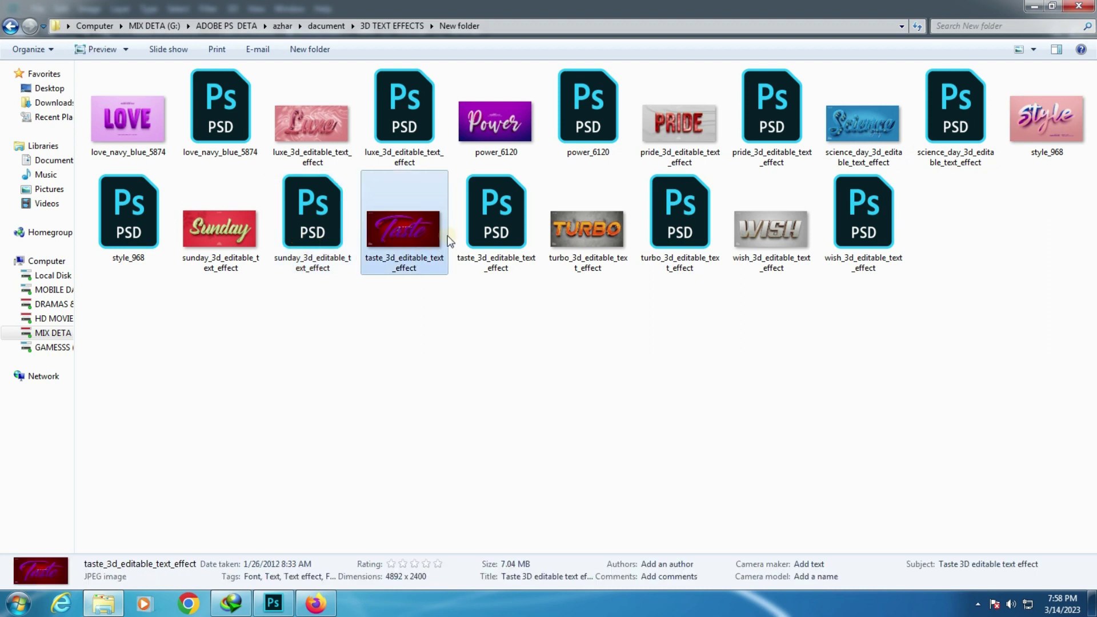
click(486, 240)
double_click(486, 240)
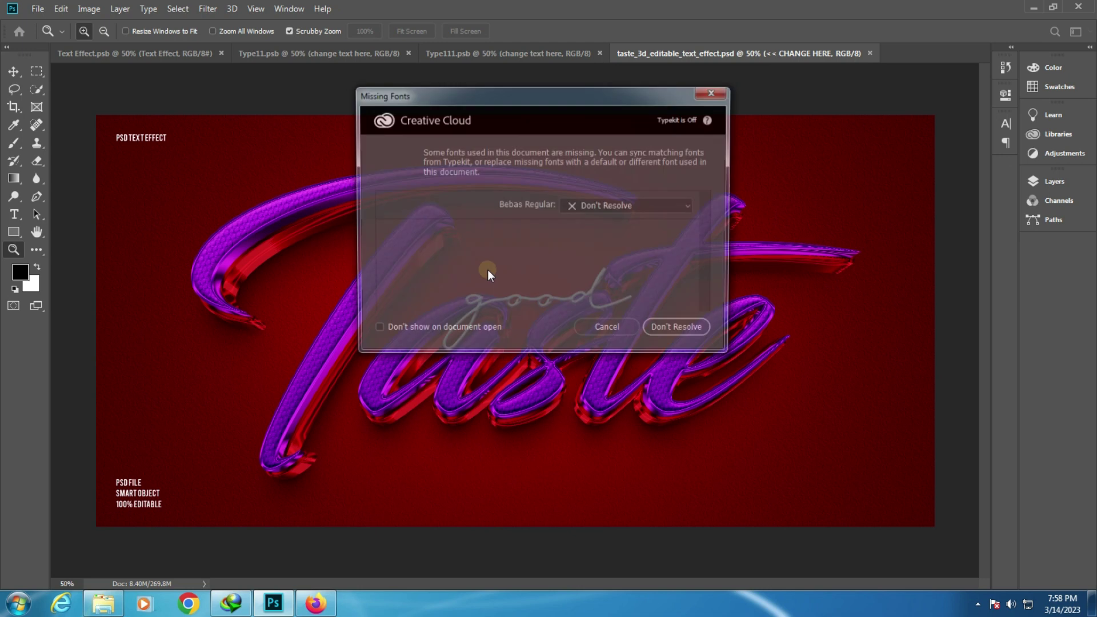
- Open the Taste smart object's editable text and copy its font name, Blacksword
click(623, 330)
click(1054, 181)
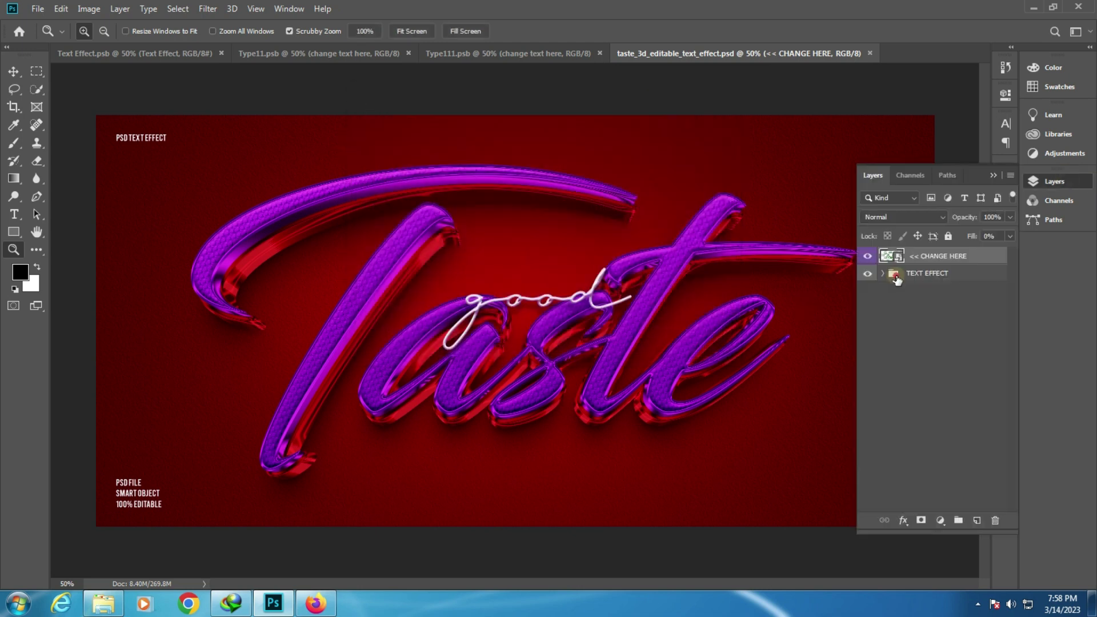
double_click(901, 260)
click(589, 396)
click(14, 214)
click(127, 31)
right_click(123, 31)
click(152, 73)
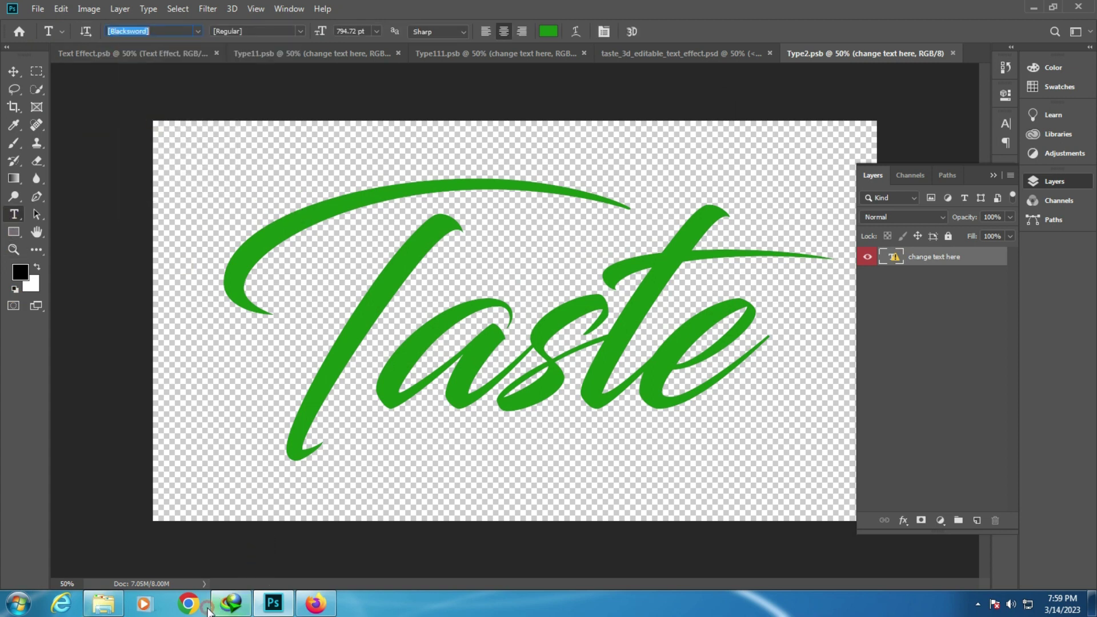
- Search Google in Firefox for 'Blacksword font'
click(316, 603)
double_click(217, 91)
key(ctrl+v)
text(font)
key(Return)
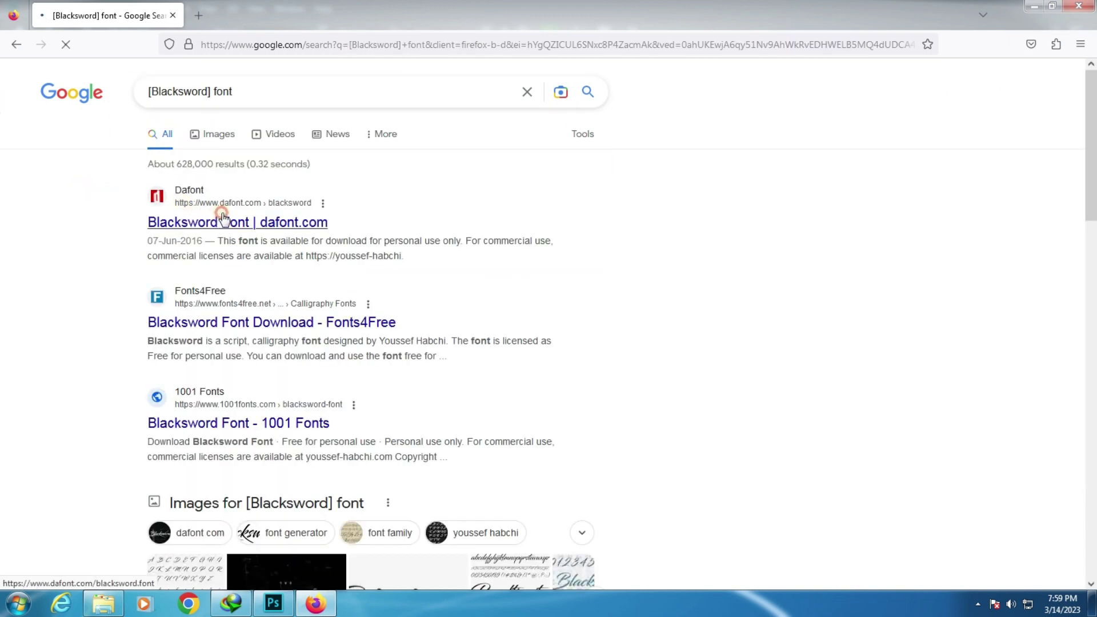
- Download blacksword.zip from Dafont's Blacksword page and open its OpenType font file
click(224, 221)
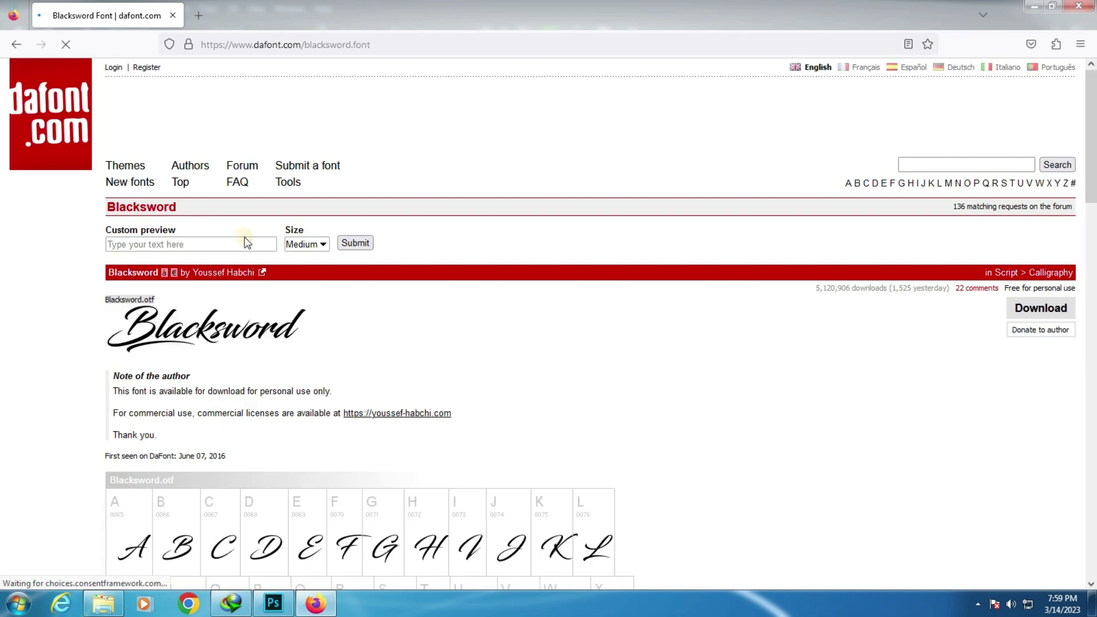
click(1020, 313)
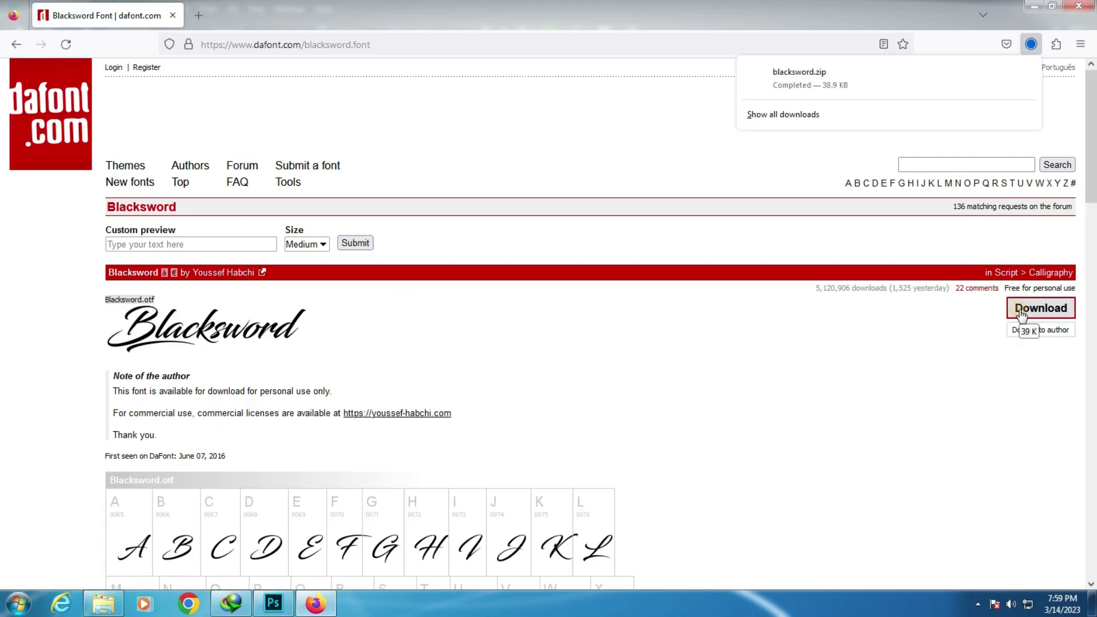
click(778, 89)
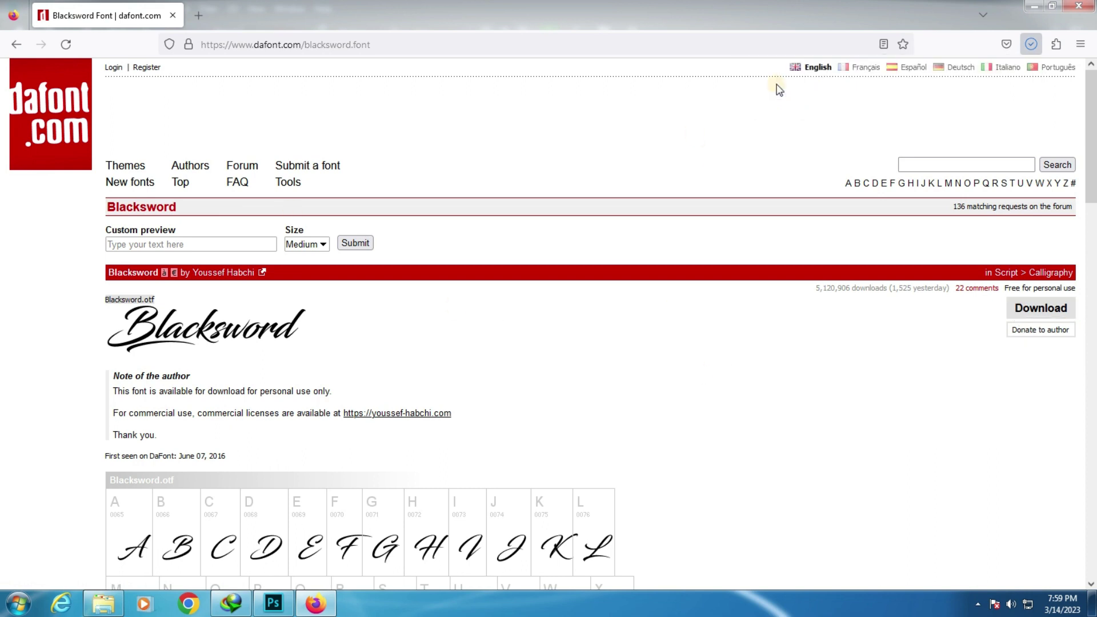
double_click(100, 186)
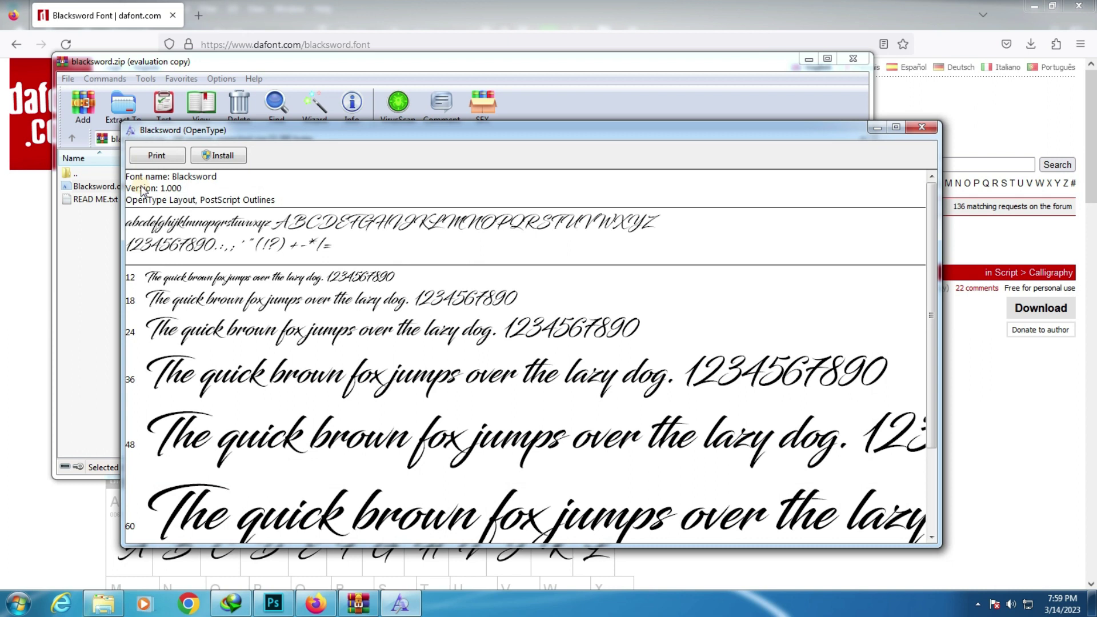
- Install Blacksword from the font viewer and return to the Taste text in Photoshop
click(227, 161)
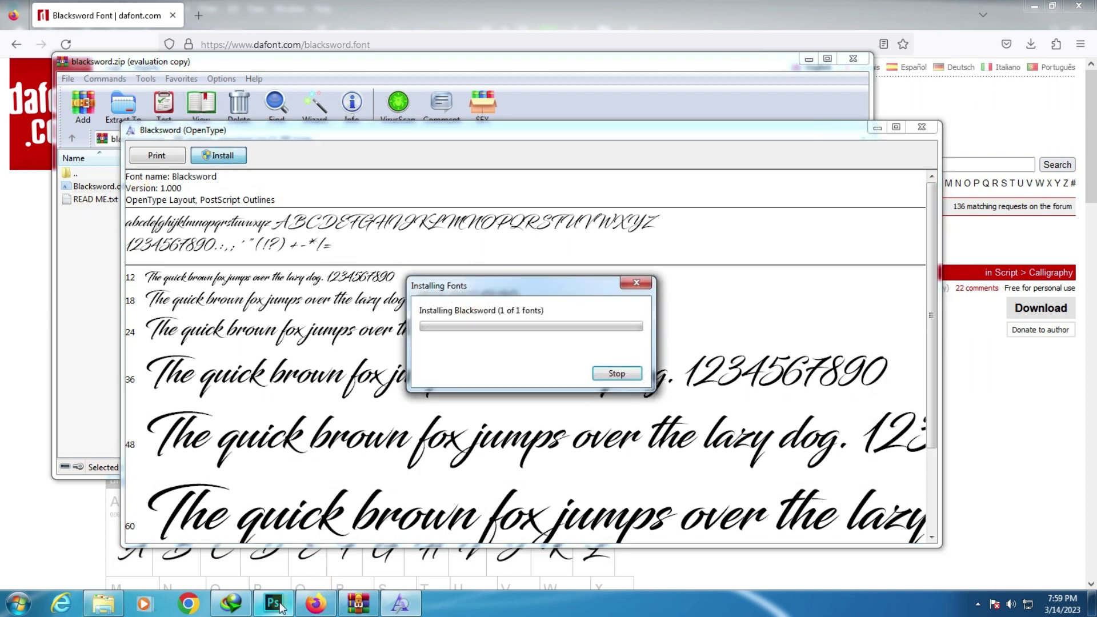
click(273, 603)
click(566, 309)
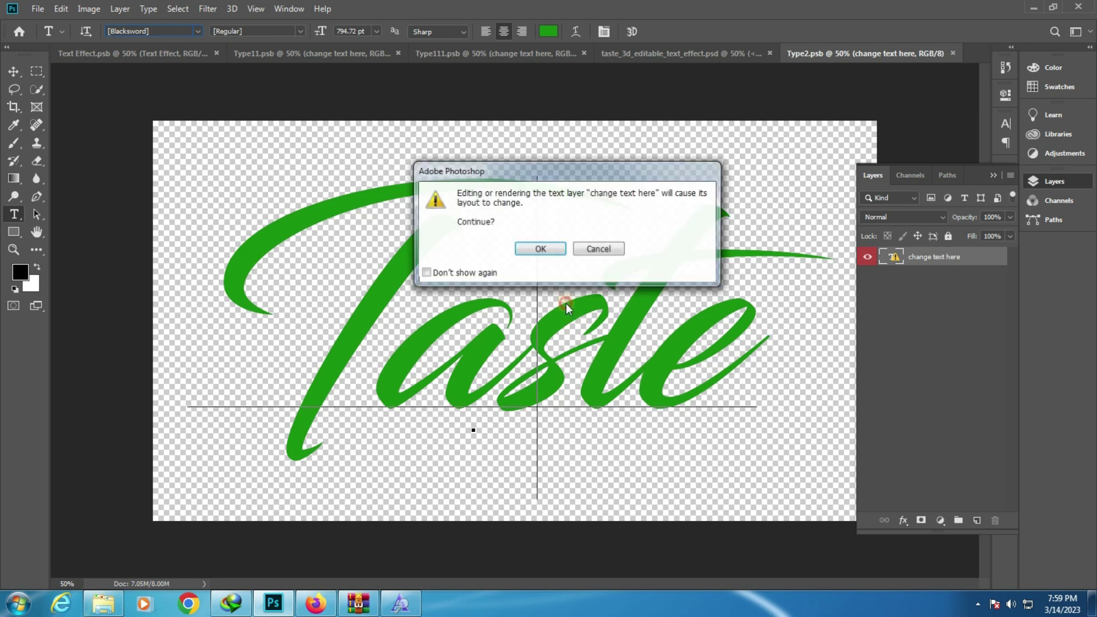
- Replace Taste with Azhar, shrink it to 675.72 pt, centre it on the canvas and commit
click(542, 251)
key(ctrl+a)
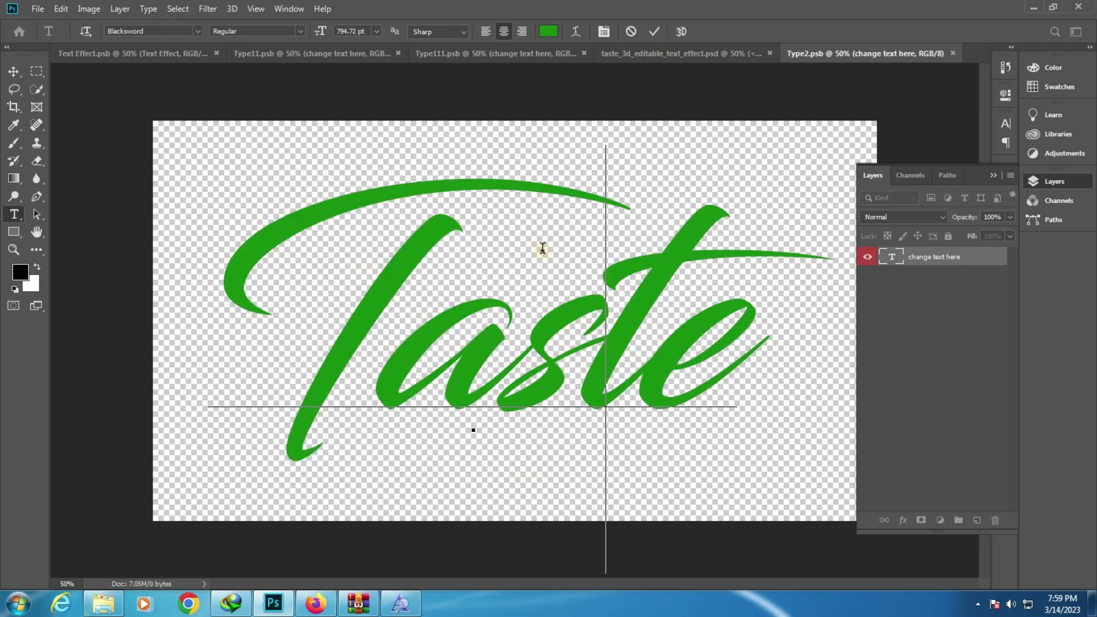
text(Azhar)
key(ctrl+a)
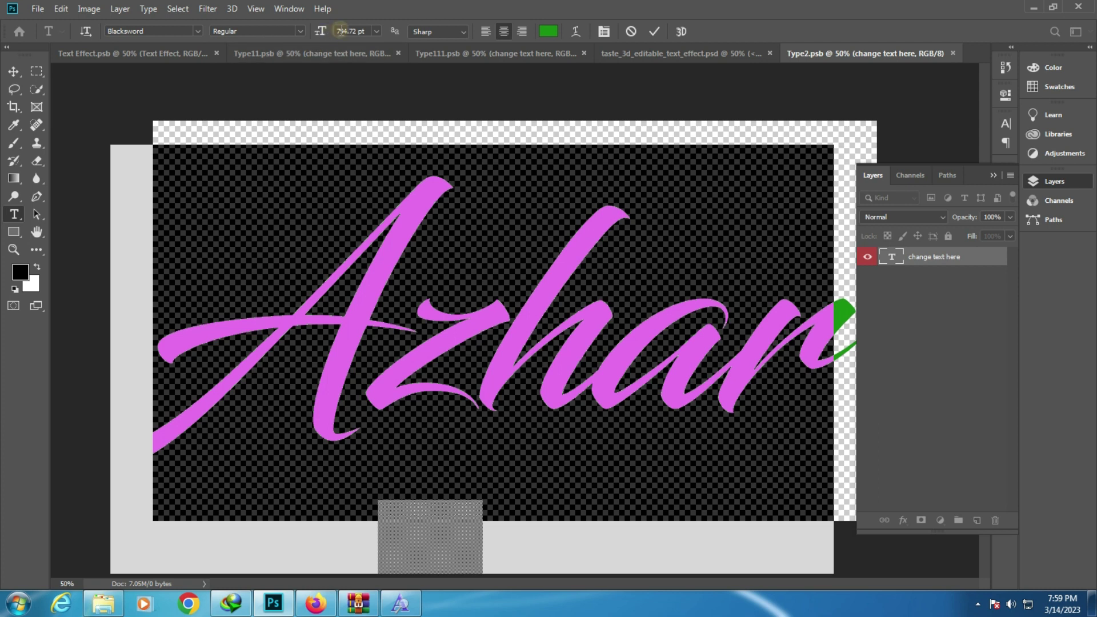
drag(319, 33, 240, 36)
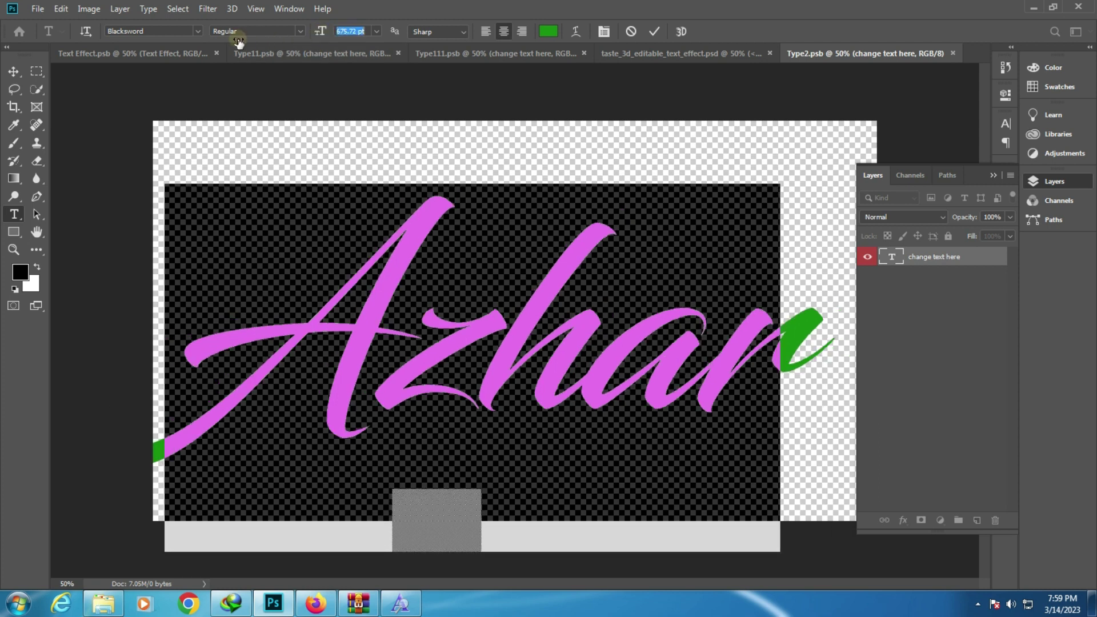
drag(333, 305, 388, 292)
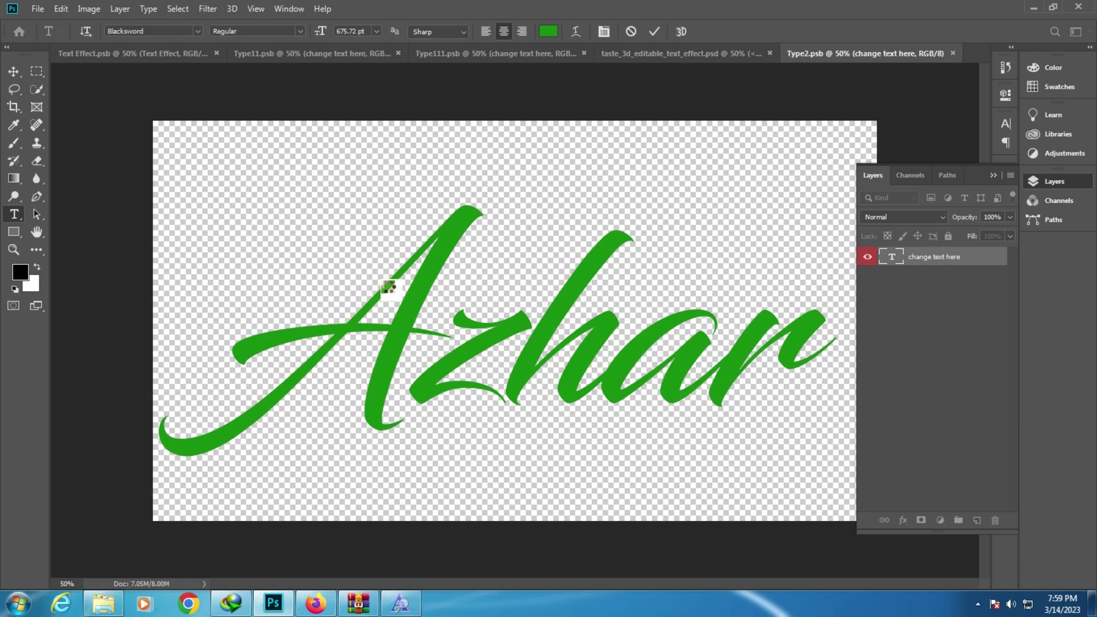
click(647, 62)
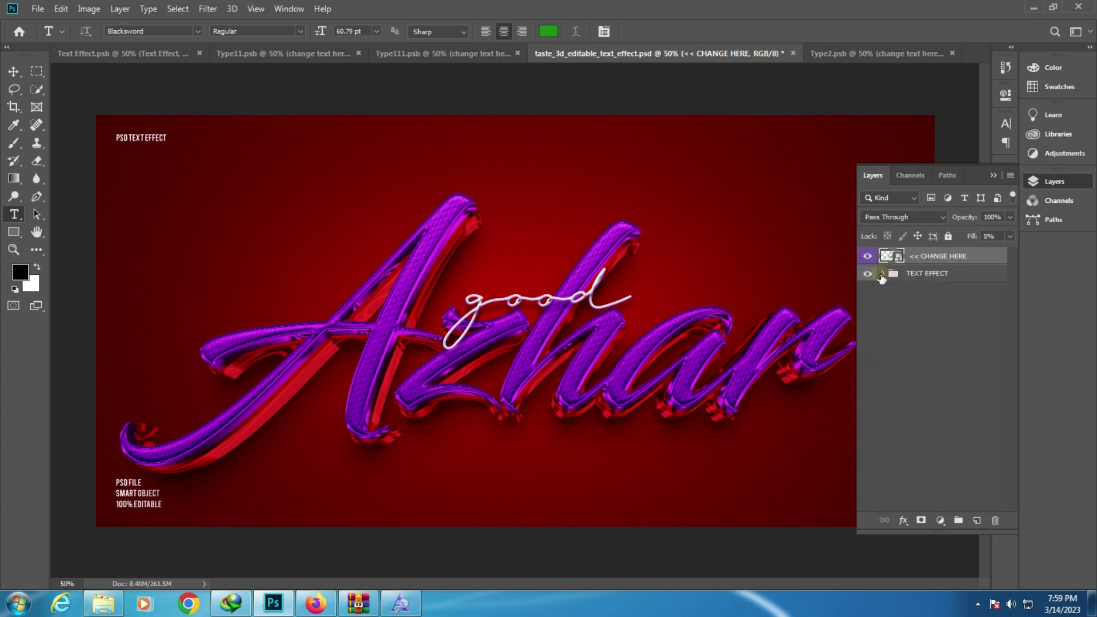
- Expand the TEXT EFFECT and 3D layer groups, then fit the whole Taste image on screen
click(881, 275)
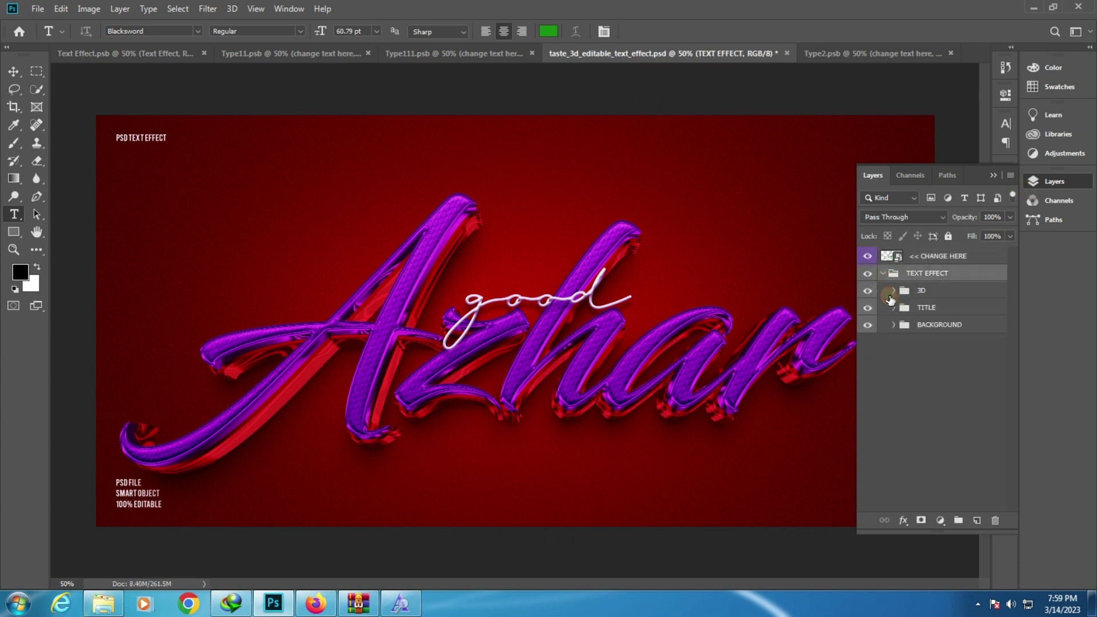
click(898, 294)
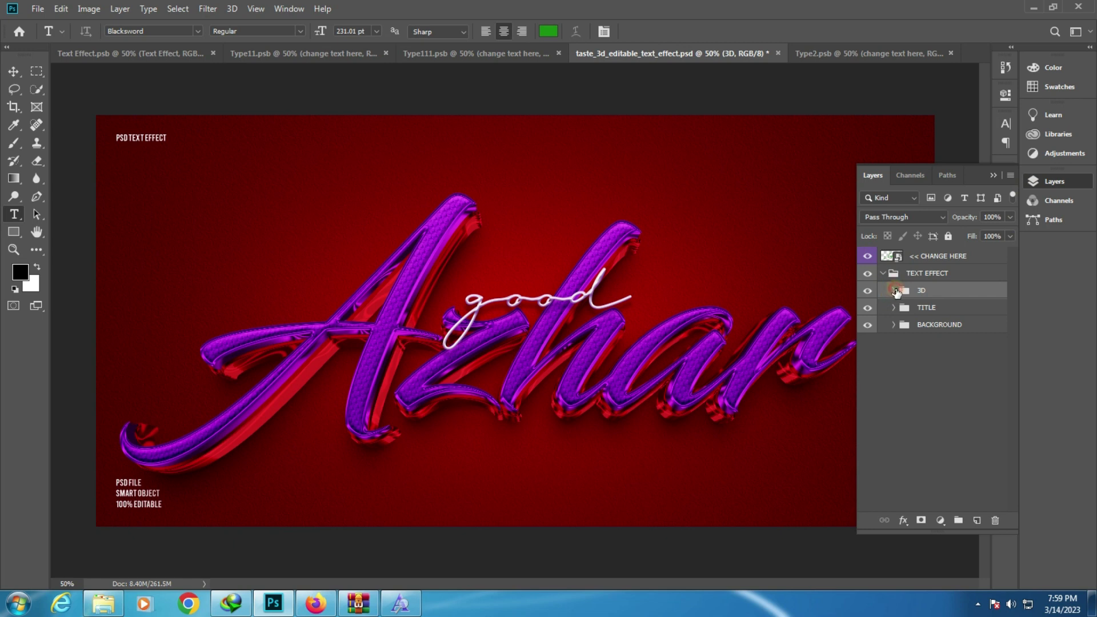
click(894, 292)
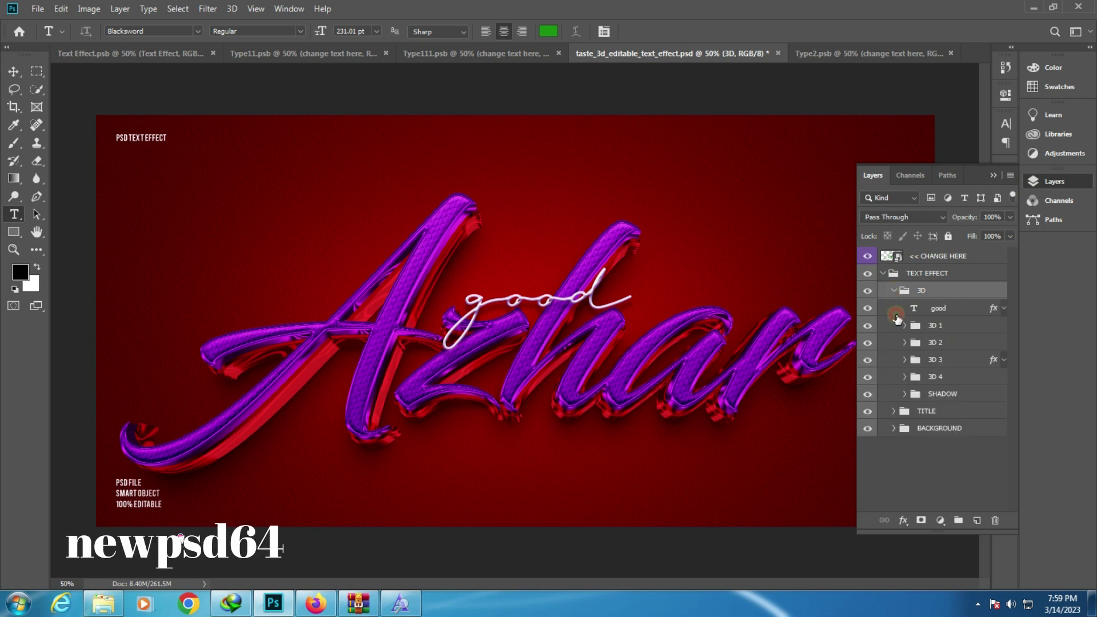
click(1045, 181)
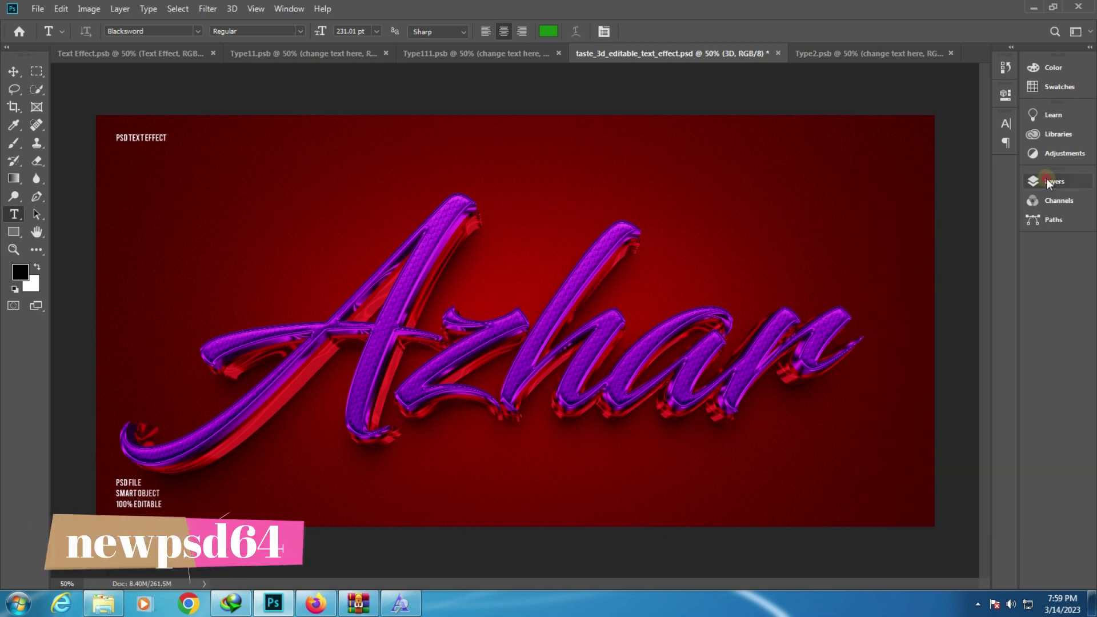
click(13, 249)
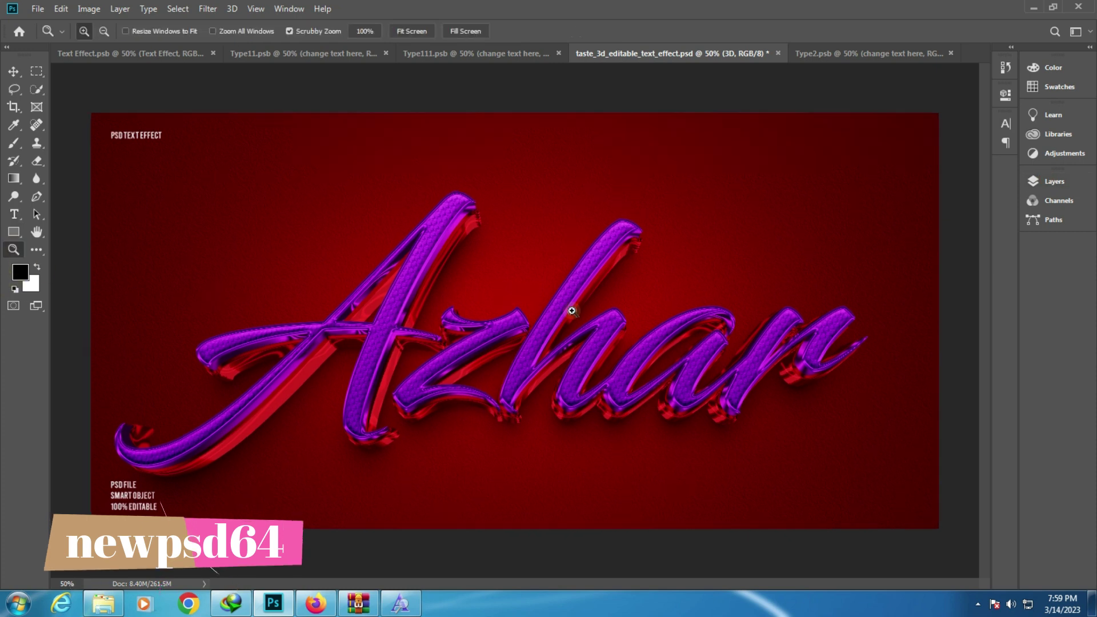
click(563, 308)
right_click(405, 282)
click(421, 287)
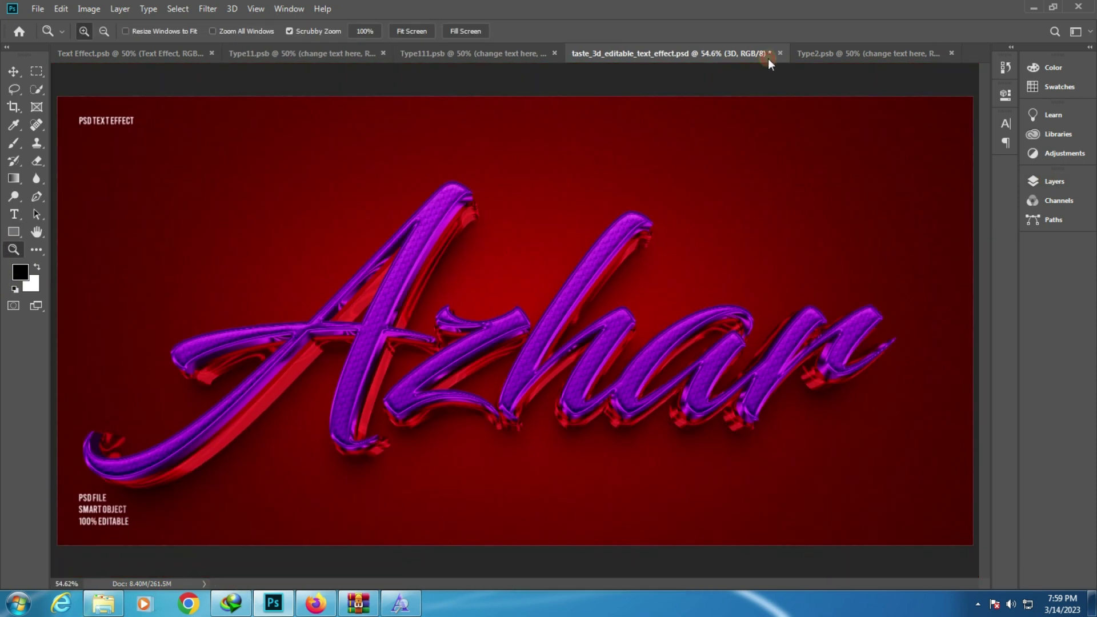
- Close the Taste mockup without saving, plus the Type11 and Type111 tabs
click(780, 53)
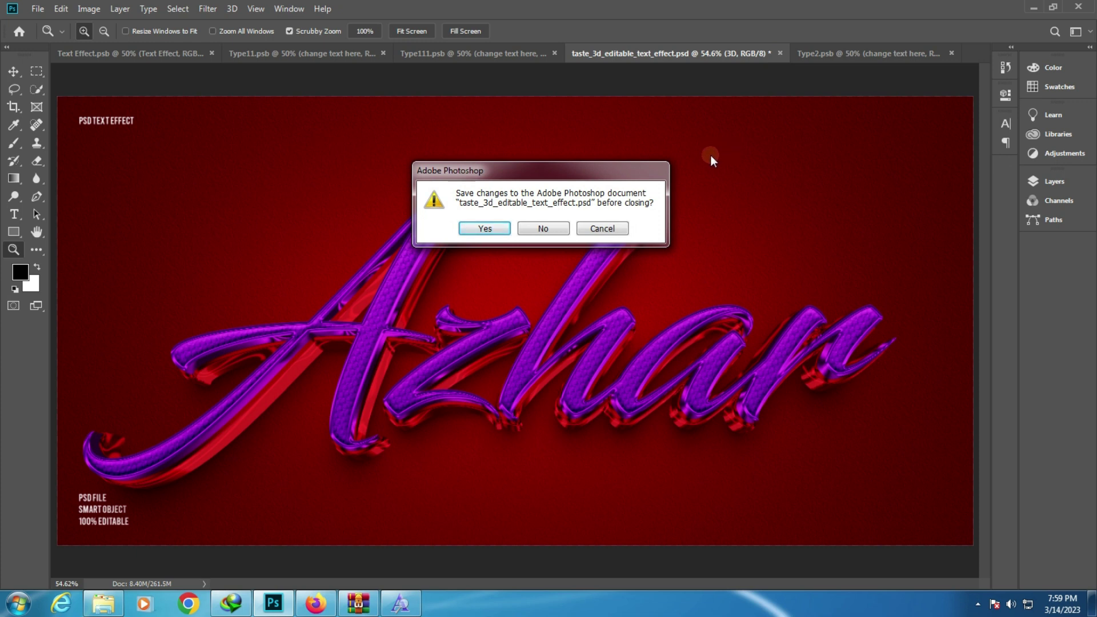
click(552, 228)
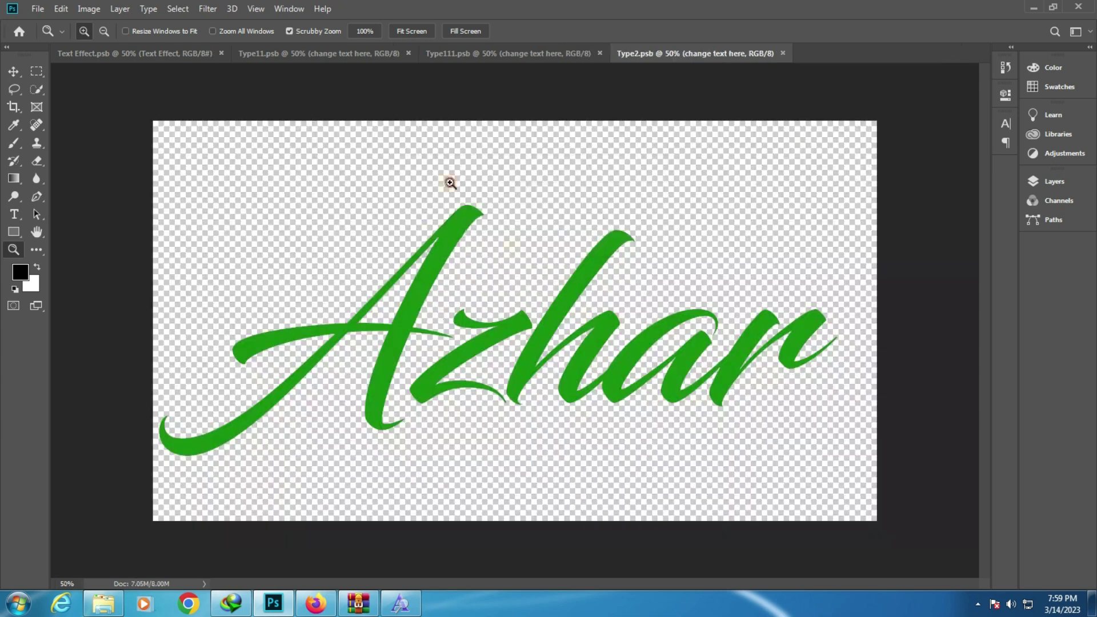
click(408, 53)
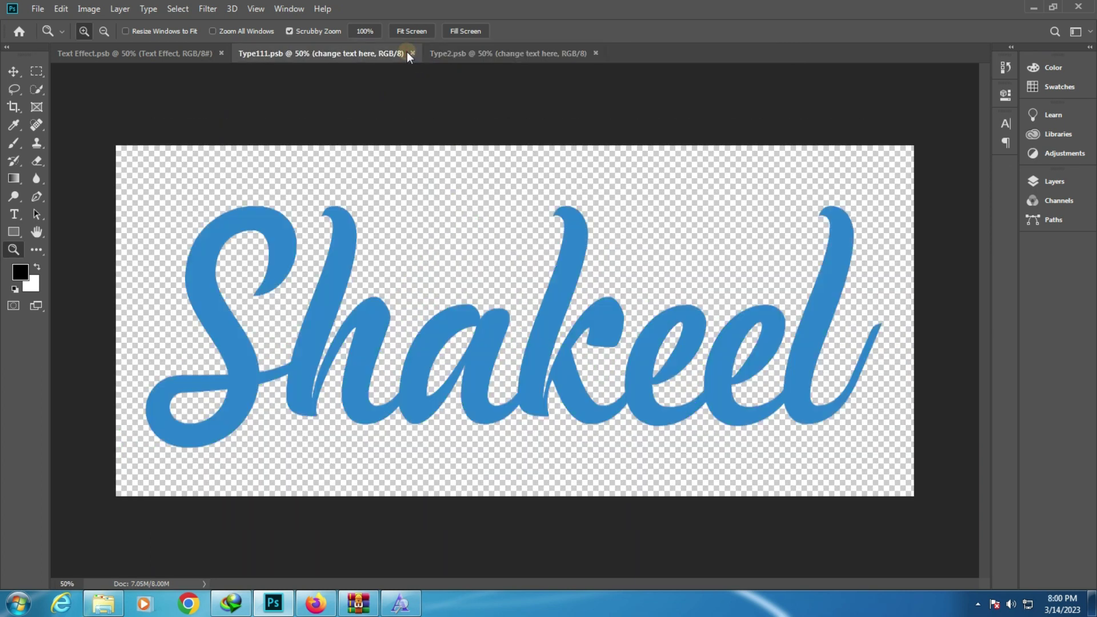
click(411, 53)
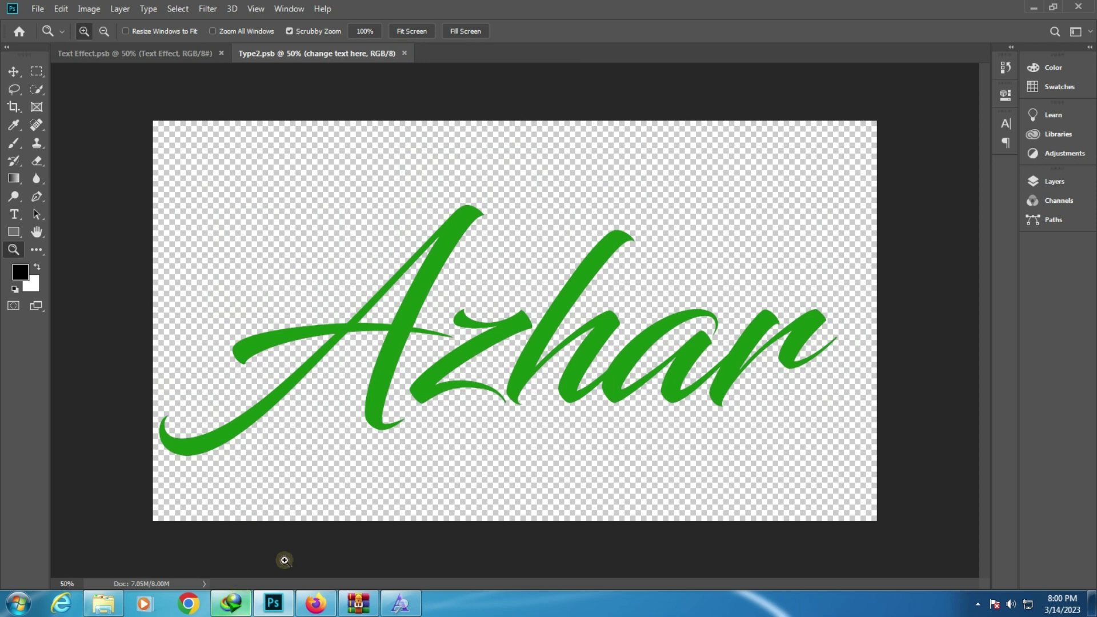
- Open turbo_3d_editable_text_effect.psd from the text-effects folder
click(103, 603)
click(588, 228)
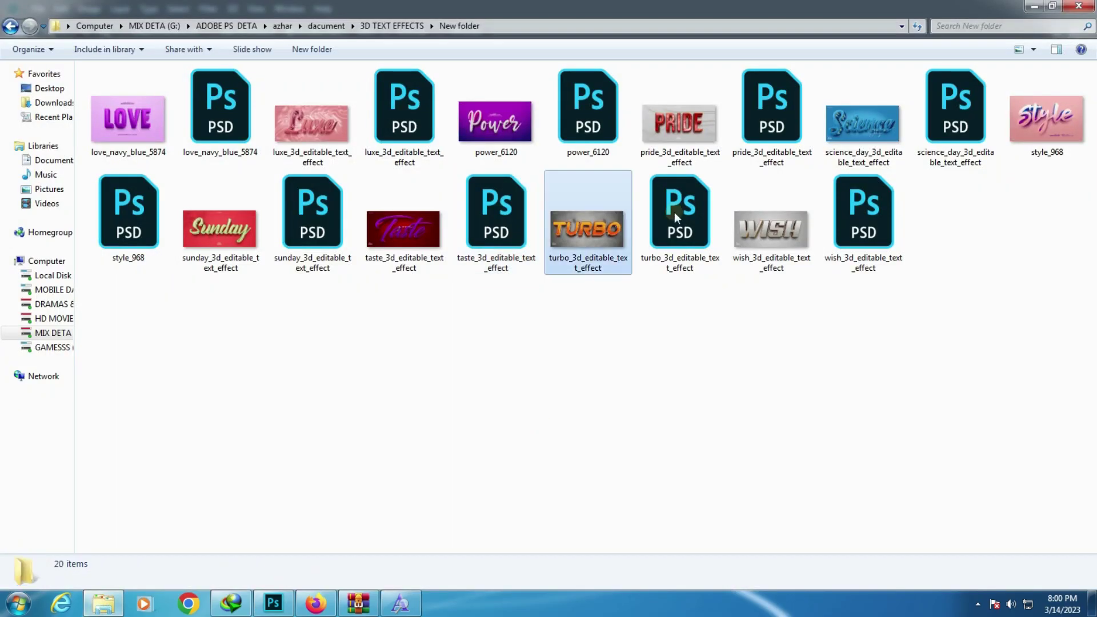
double_click(694, 216)
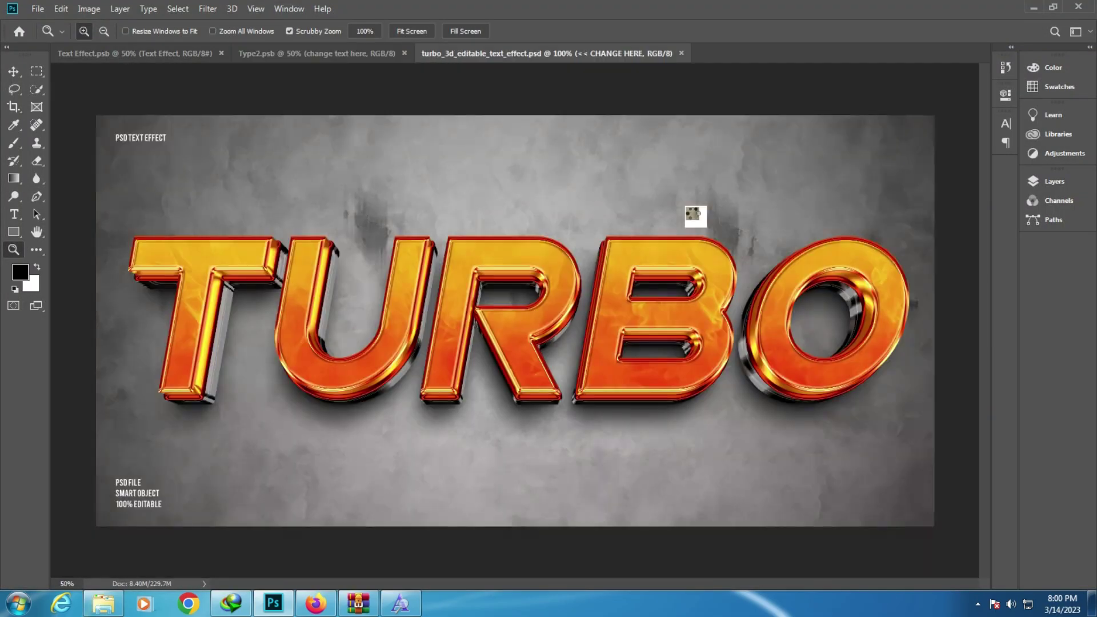
- Dismiss the missing-fonts warning and open the CHANGE HERE smart object's contents
click(609, 332)
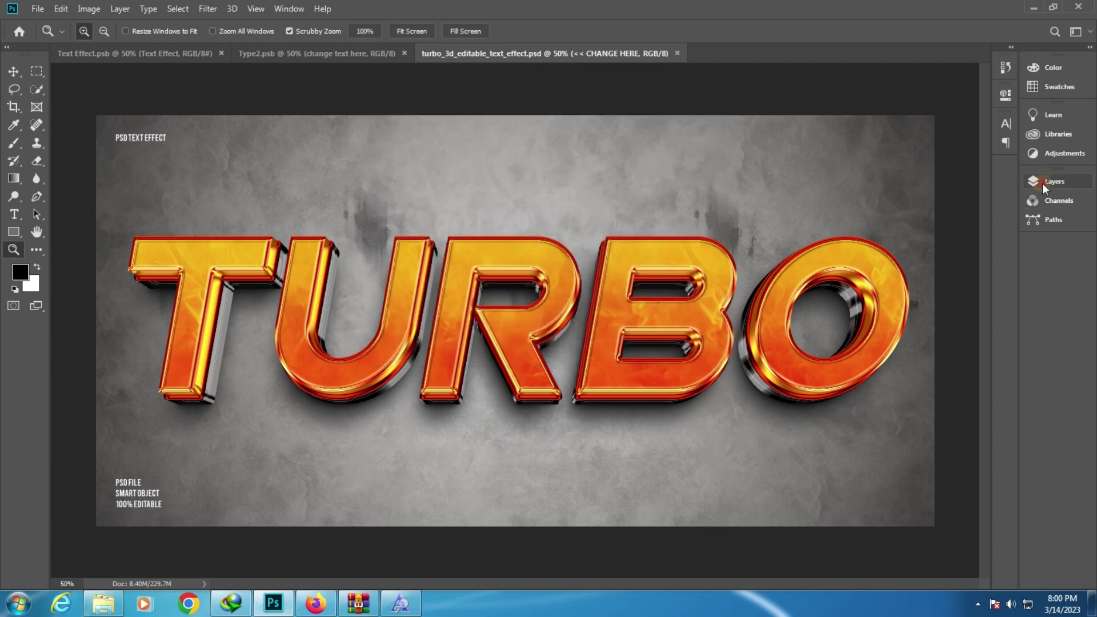
click(1043, 183)
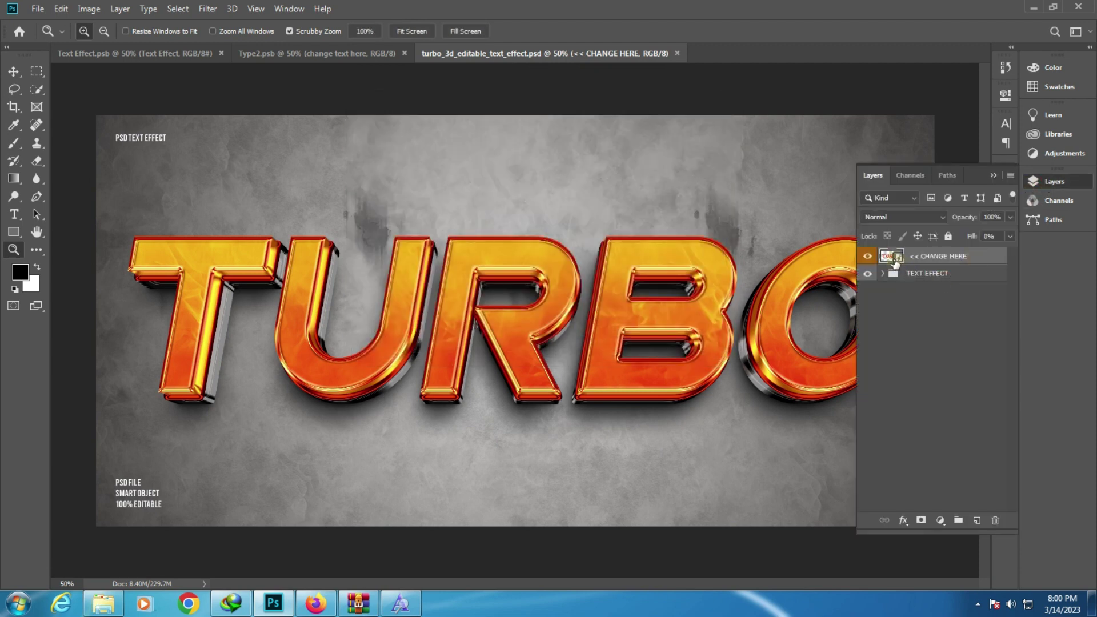
double_click(895, 257)
- Replace TURBO with AZHAR, shrink it to fit the canvas, and save it back to the mockup
click(14, 214)
click(332, 255)
key(ctrl+a)
text(A)
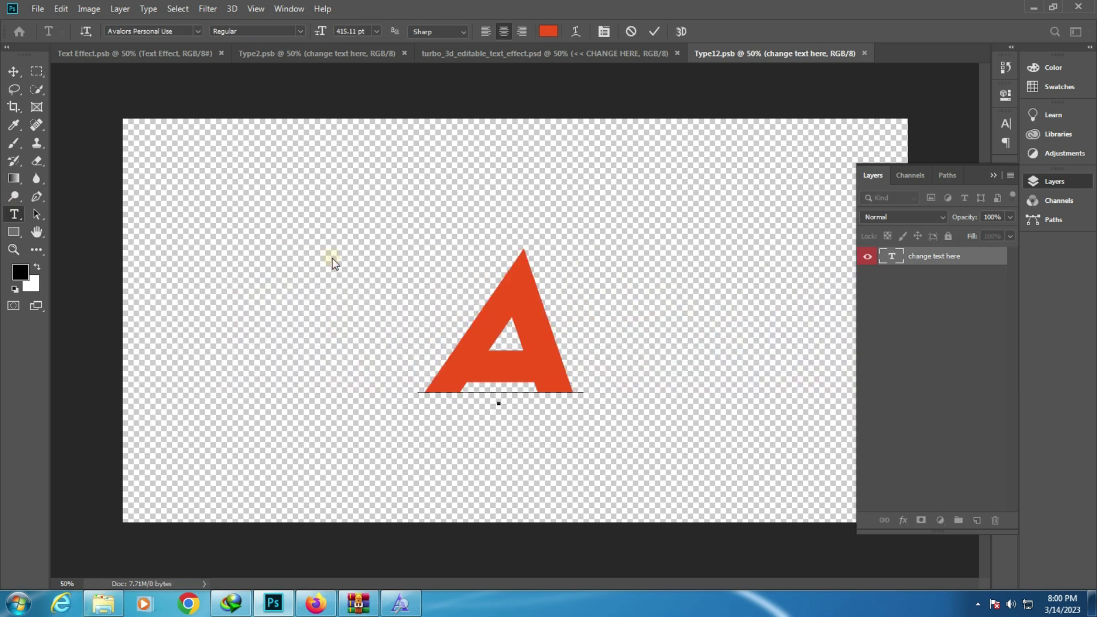
text(ZHAR)
key(ctrl+a)
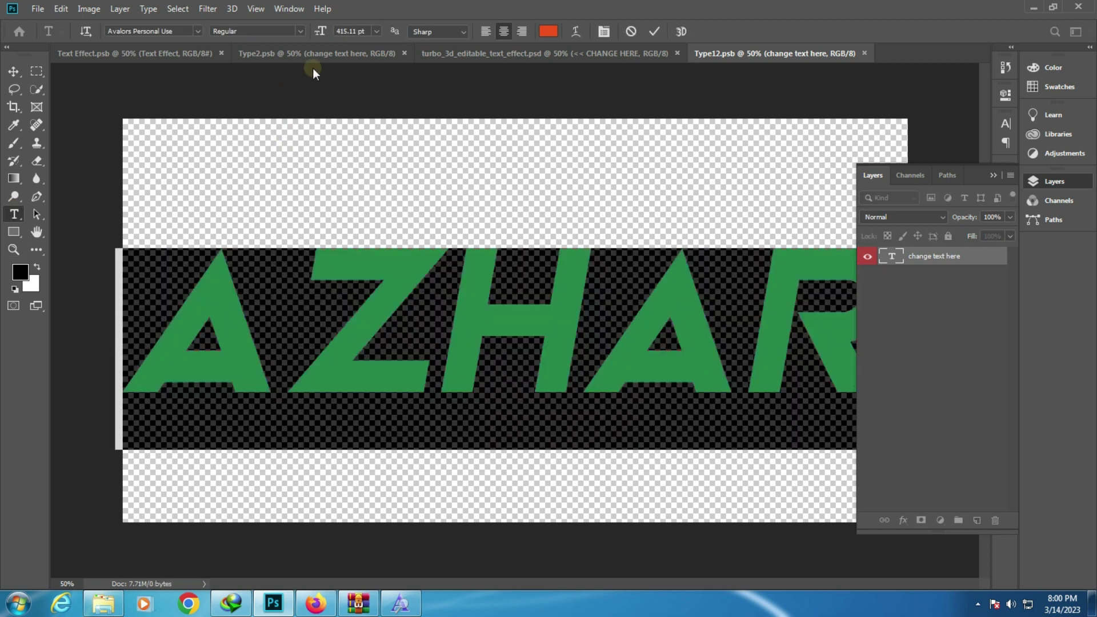
drag(288, 43, 385, 245)
click(384, 245)
key(ctrl+Return)
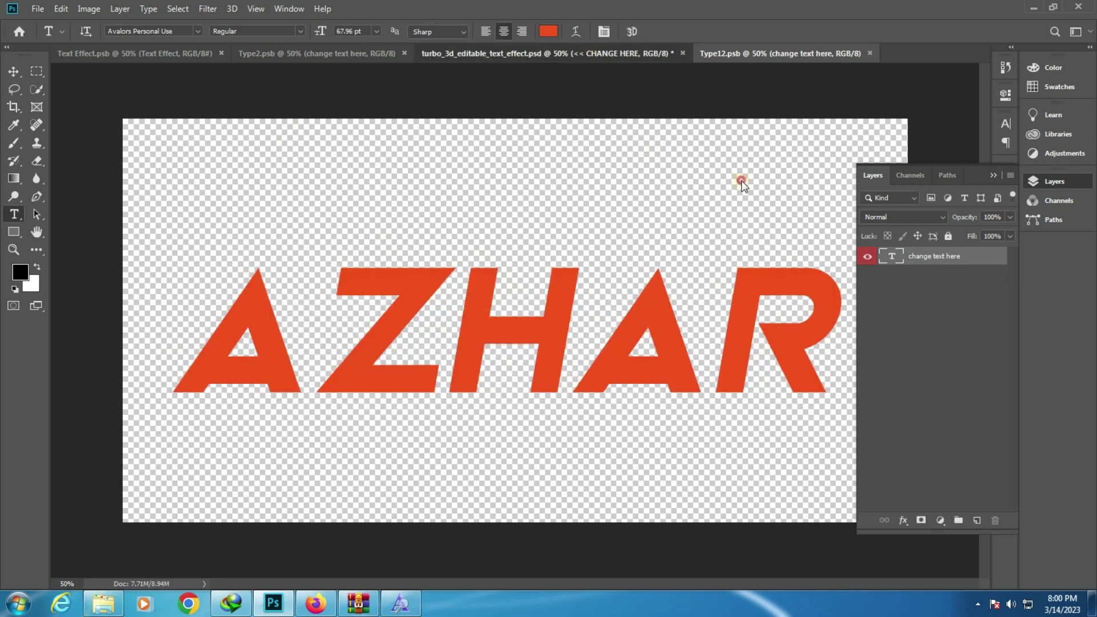
key(ctrl+shift+Tab)
- Zoom in on the AZHAR lettering, then fit the whole Turbo mockup on screen
click(1054, 181)
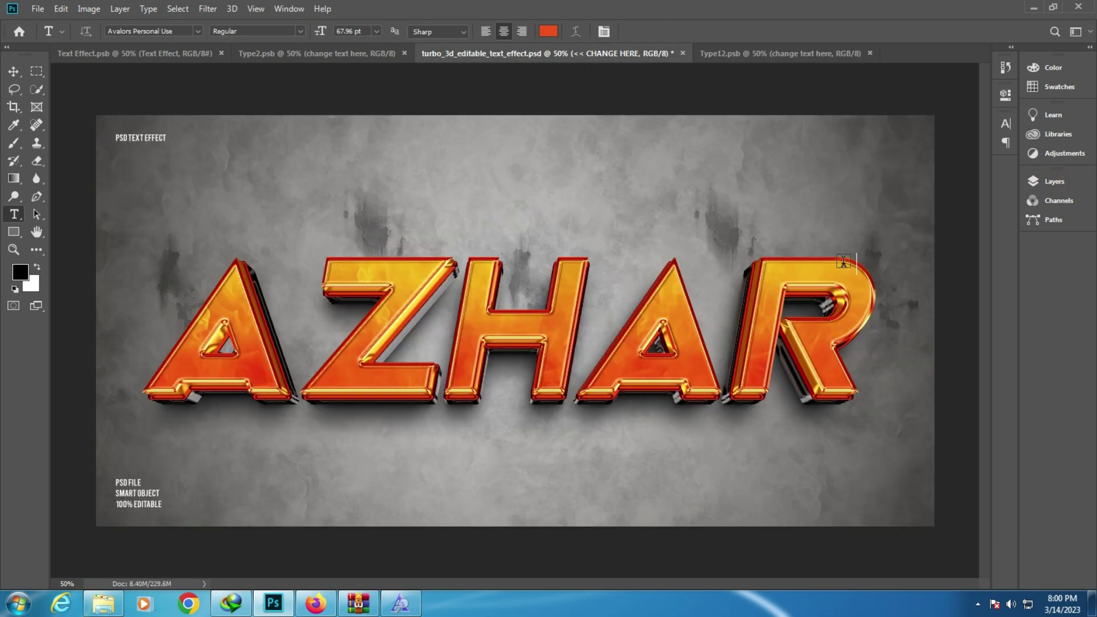
click(21, 250)
click(556, 290)
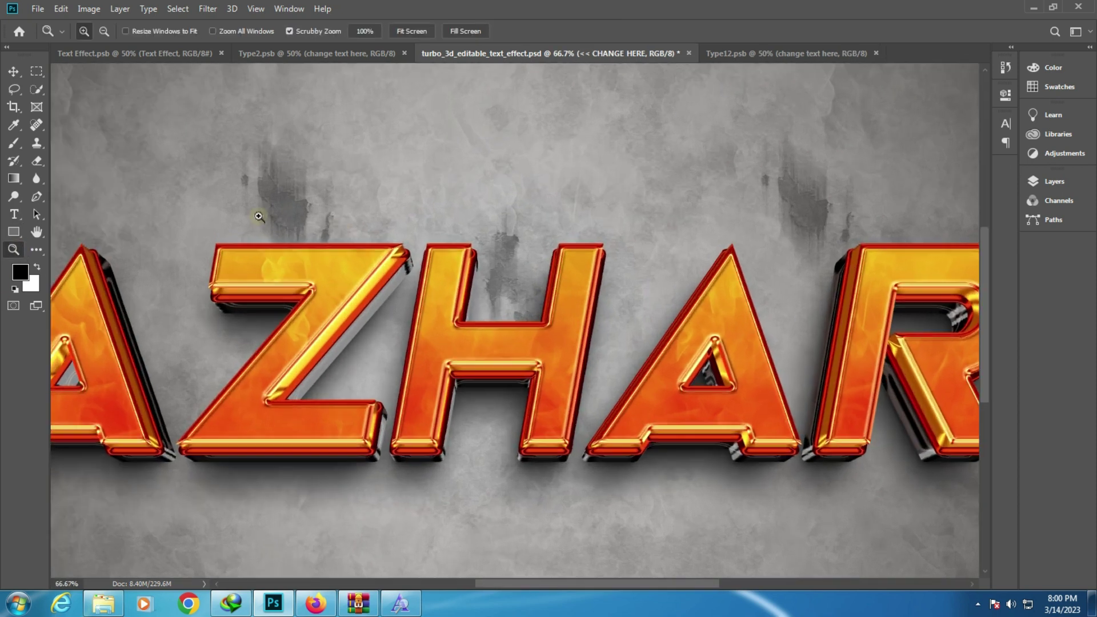
click(260, 216)
right_click(261, 216)
click(280, 220)
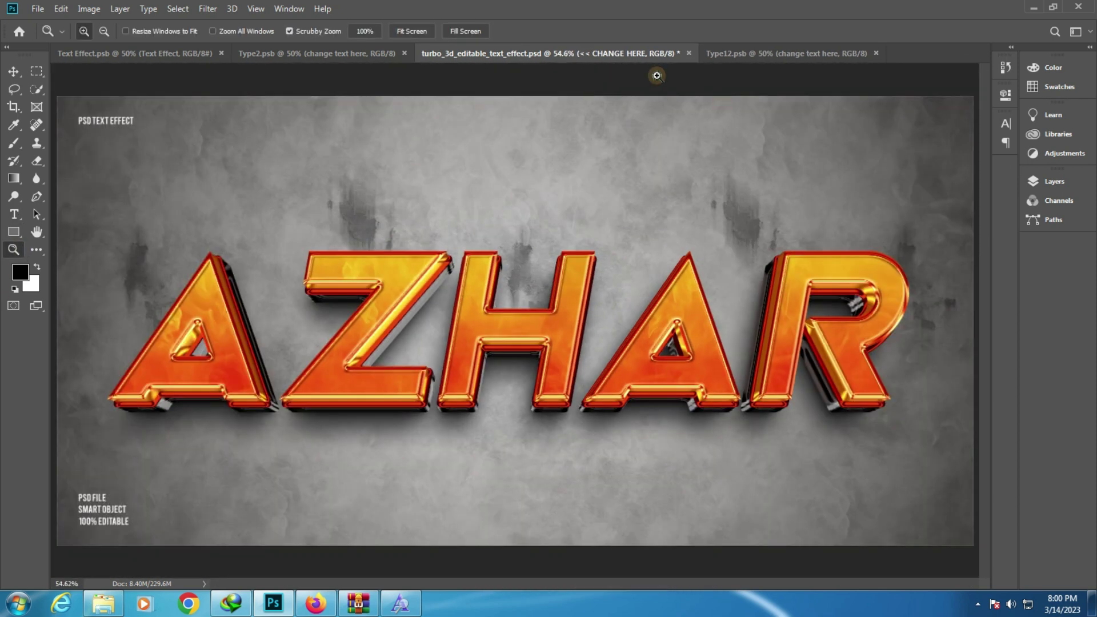
- Close the Turbo mockup without saving and open wish_3d_editable_text_effect.psd
click(689, 53)
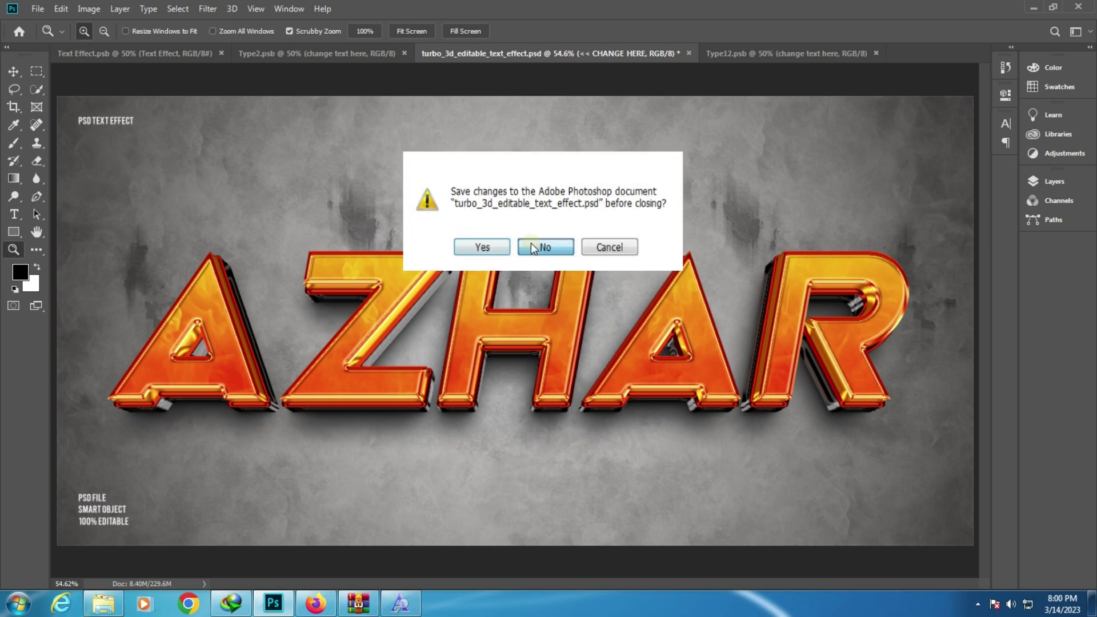
click(531, 245)
click(114, 606)
double_click(851, 212)
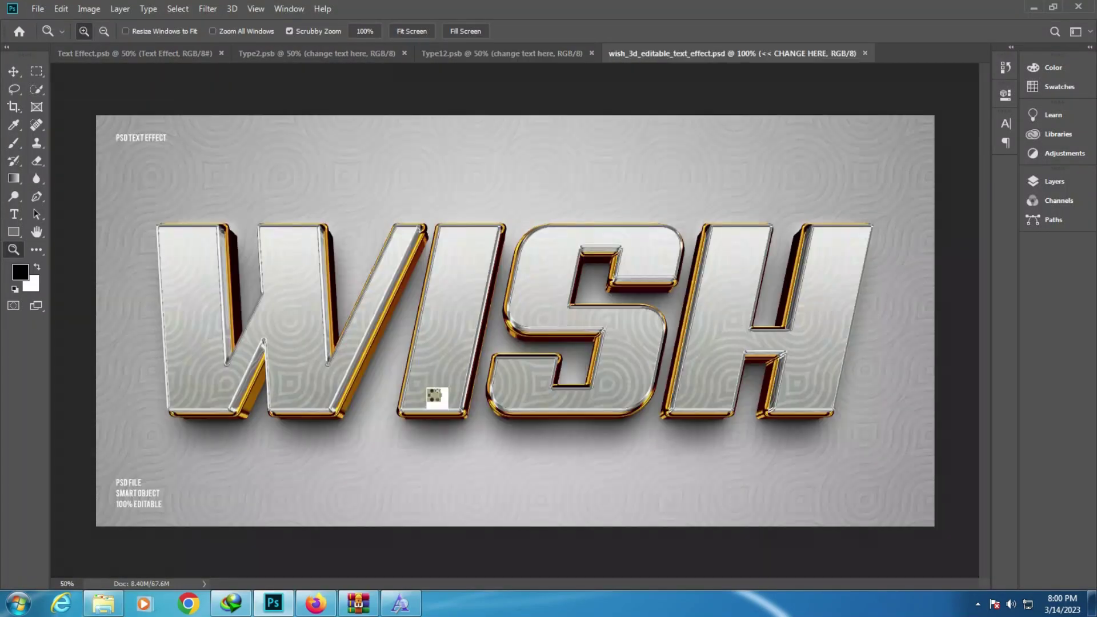
- Dismiss the missing-fonts warnings and open the CHANGE HERE smart object's contents
click(609, 331)
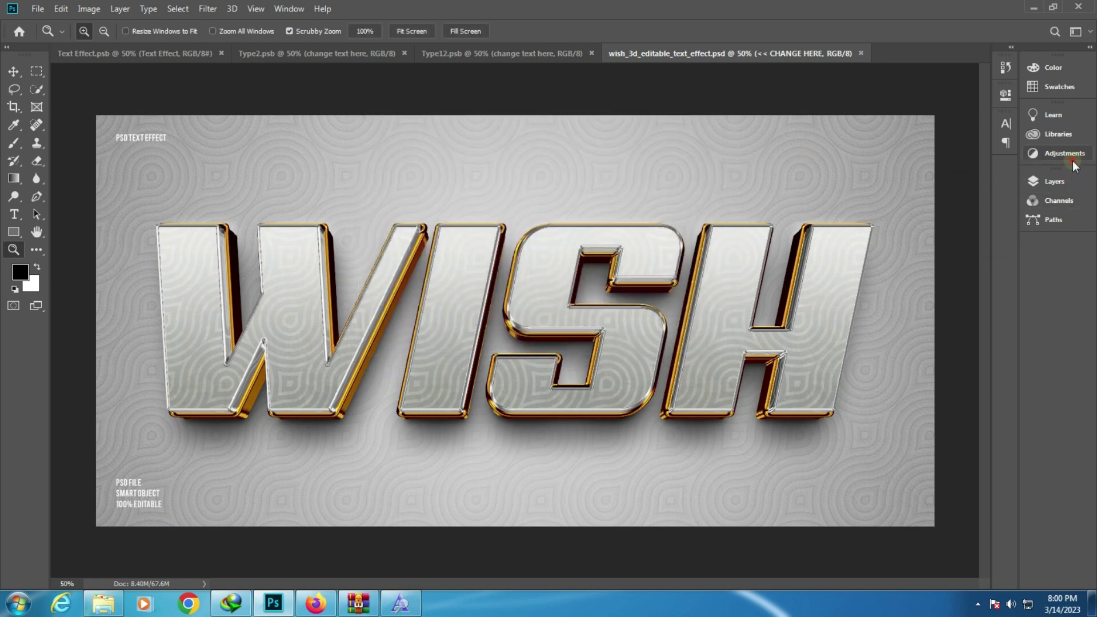
click(1054, 181)
double_click(898, 256)
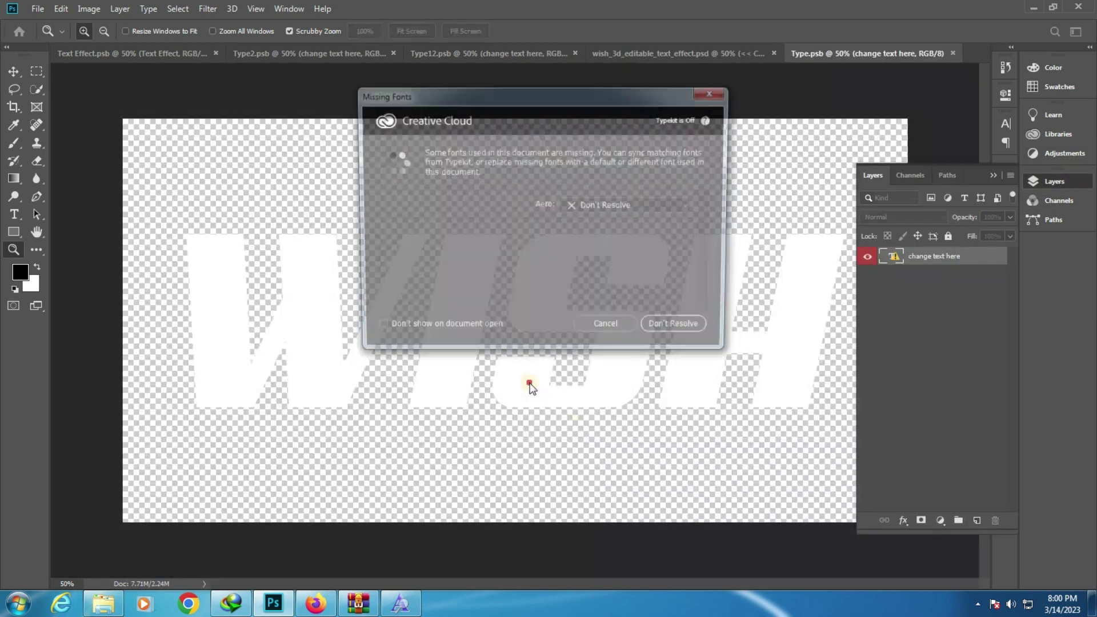
click(608, 330)
- Replace WISH with AZHAR, set its font to One Slice, commit, and return to the mockup
click(14, 214)
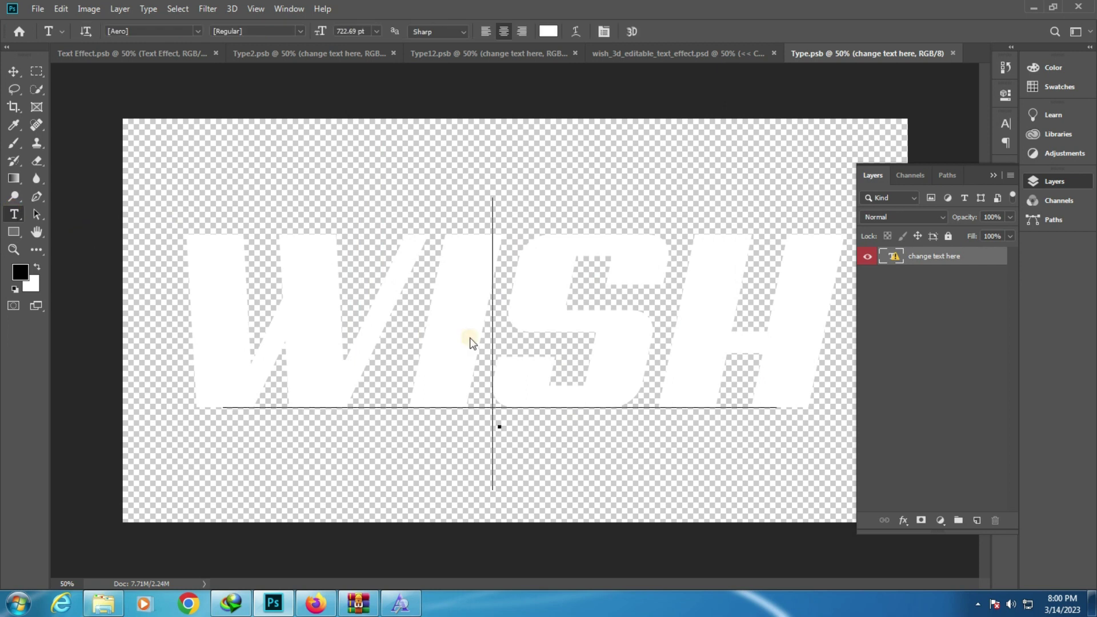
click(470, 337)
click(531, 324)
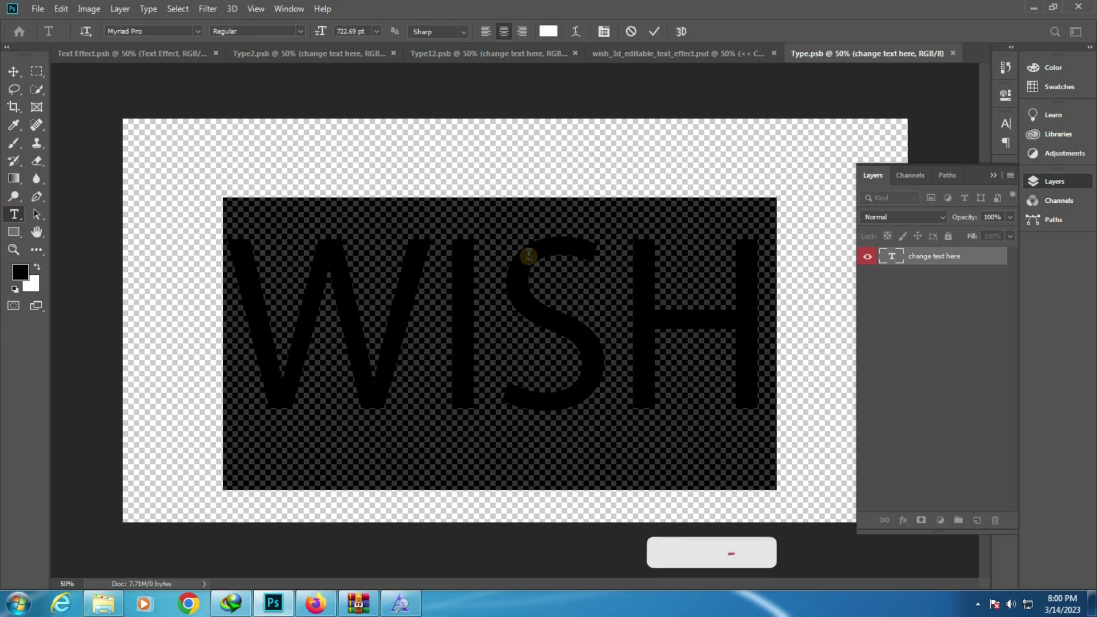
text(AZHAR)
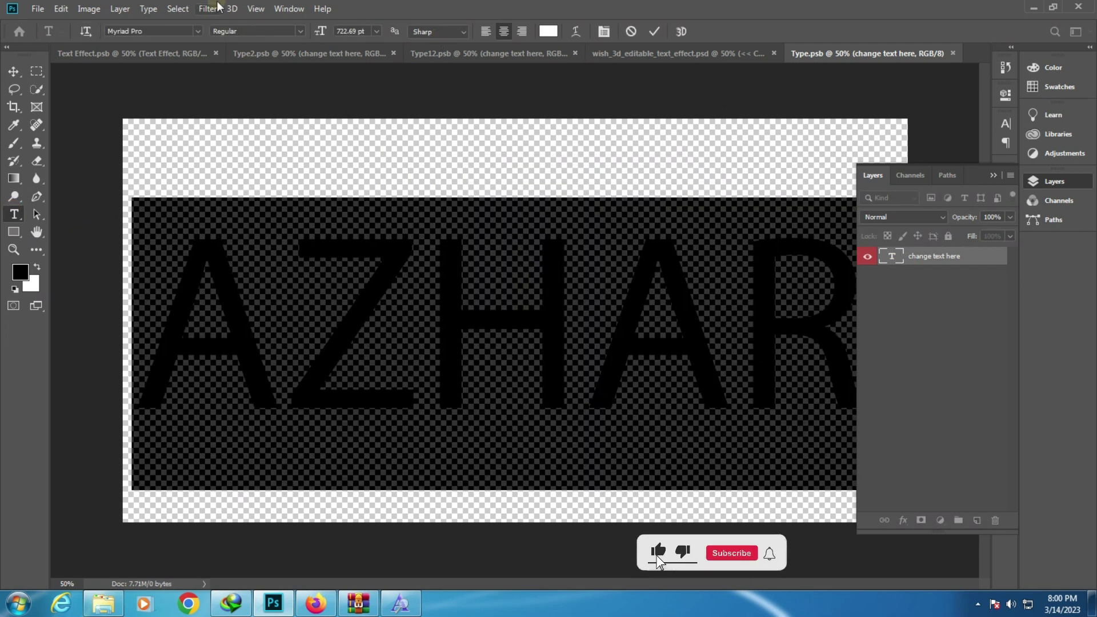
click(178, 31)
key(Down)
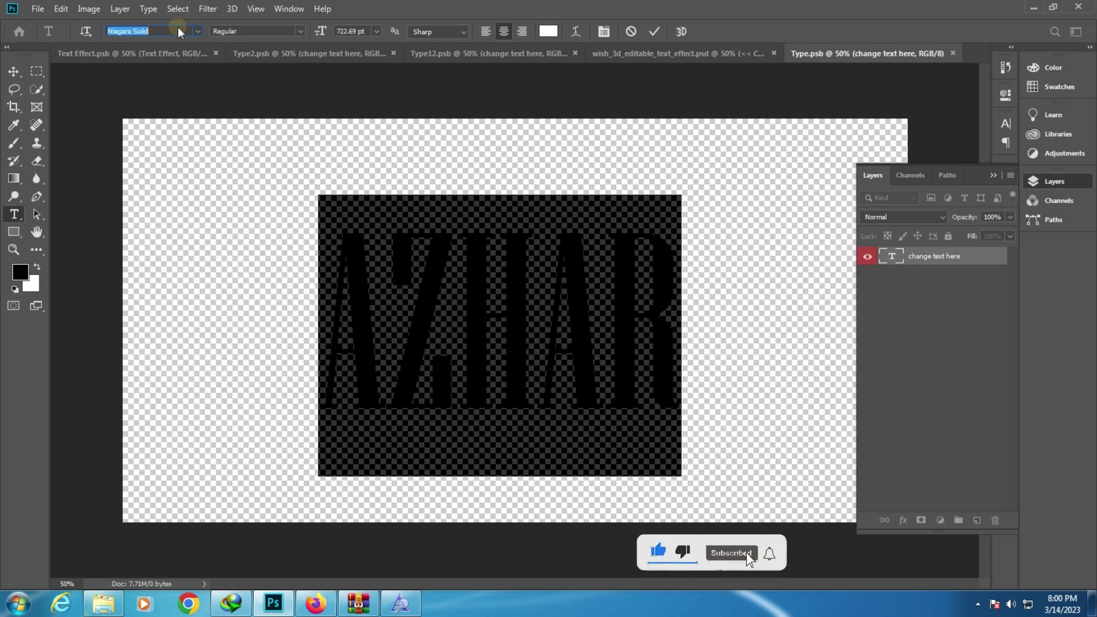
key(Down)
key(Down)
key(Down)
key(Down)
key(Down)
key(Down)
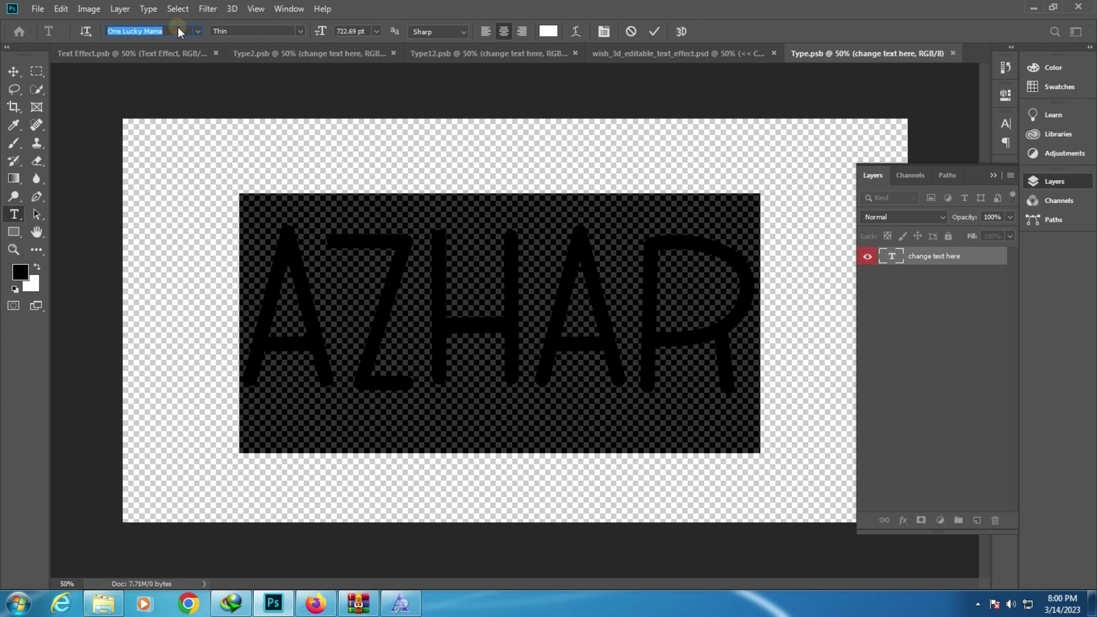
click(392, 287)
drag(397, 284, 676, 59)
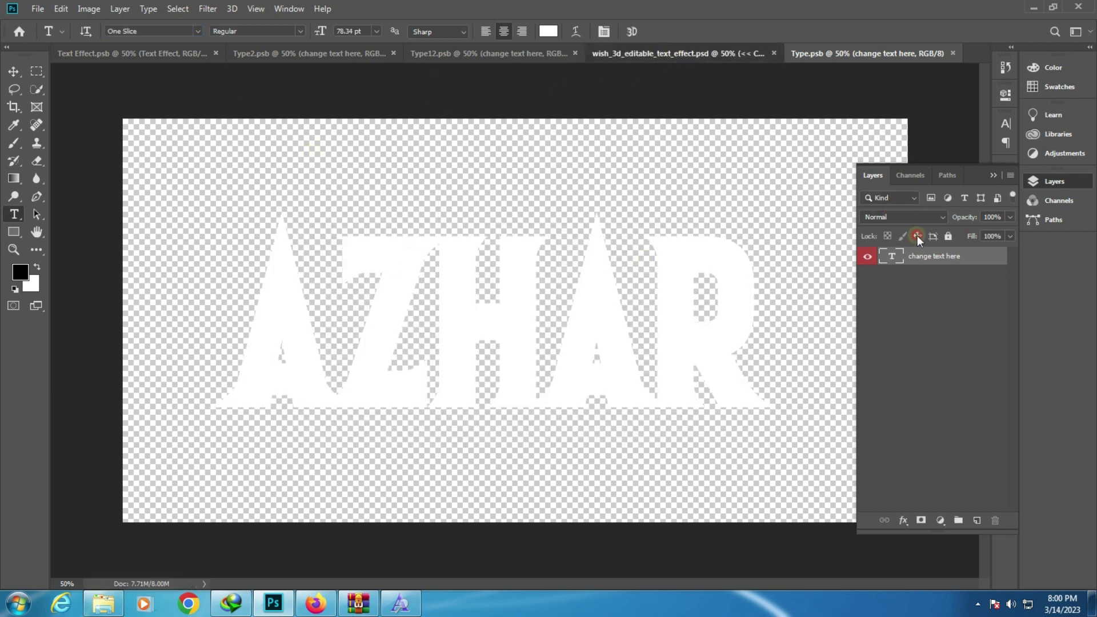
key(ctrl+shift+Tab)
- Zoom in on the AZHAR lettering, then fit the whole Wish mockup on screen
click(1063, 183)
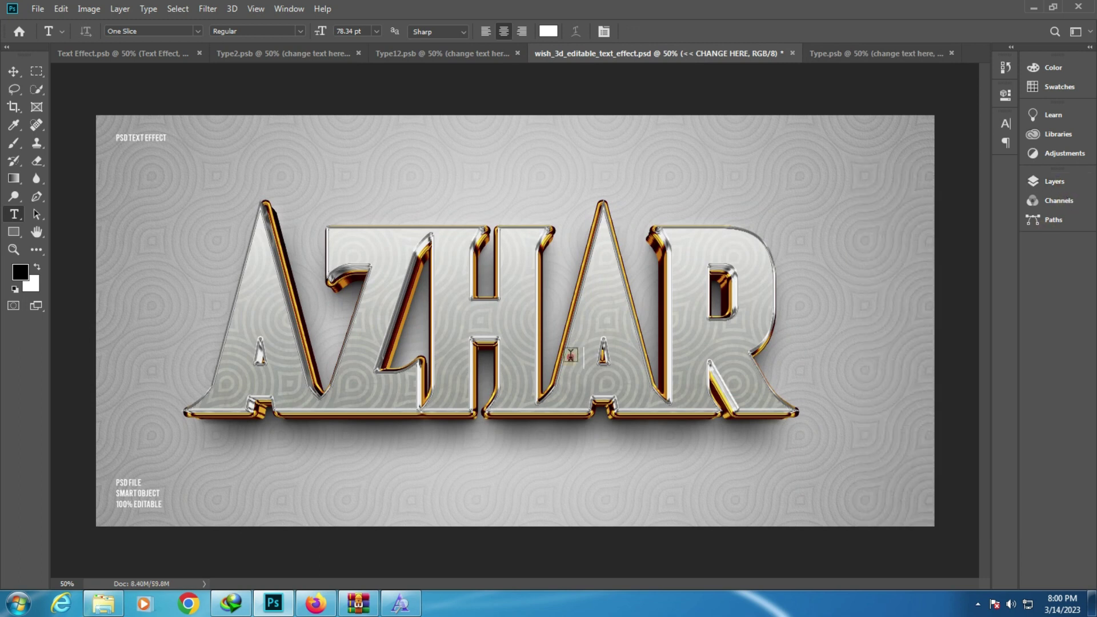
click(13, 250)
click(380, 264)
right_click(380, 269)
click(412, 275)
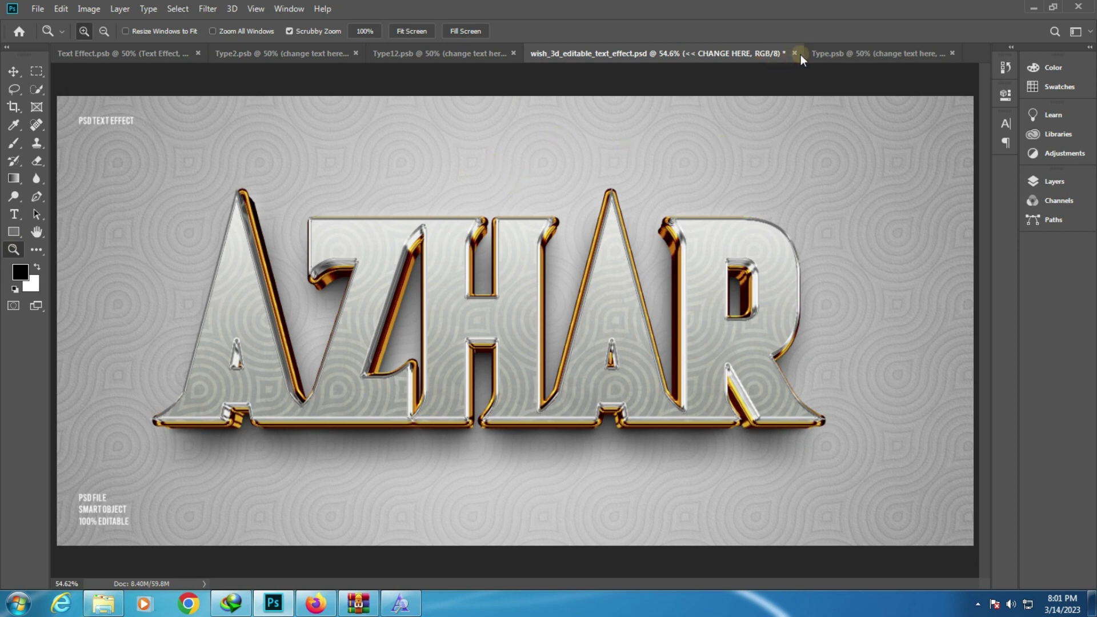
- Close the Wish mockup without saving and bring the 3D TEXT EFFECTS folder forward
click(794, 53)
click(543, 225)
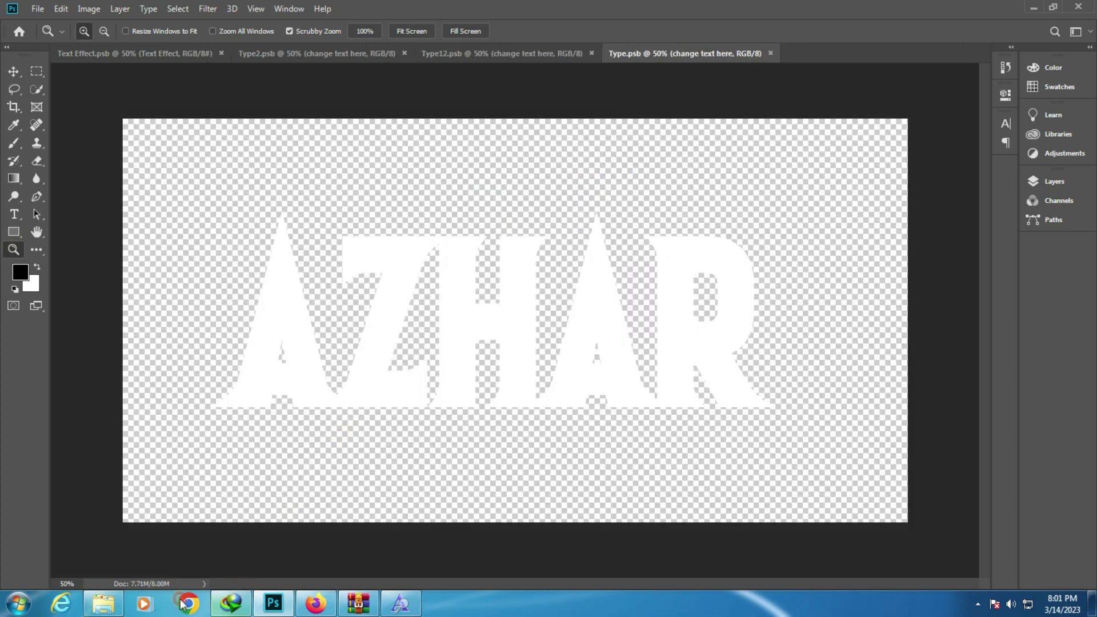
click(103, 602)
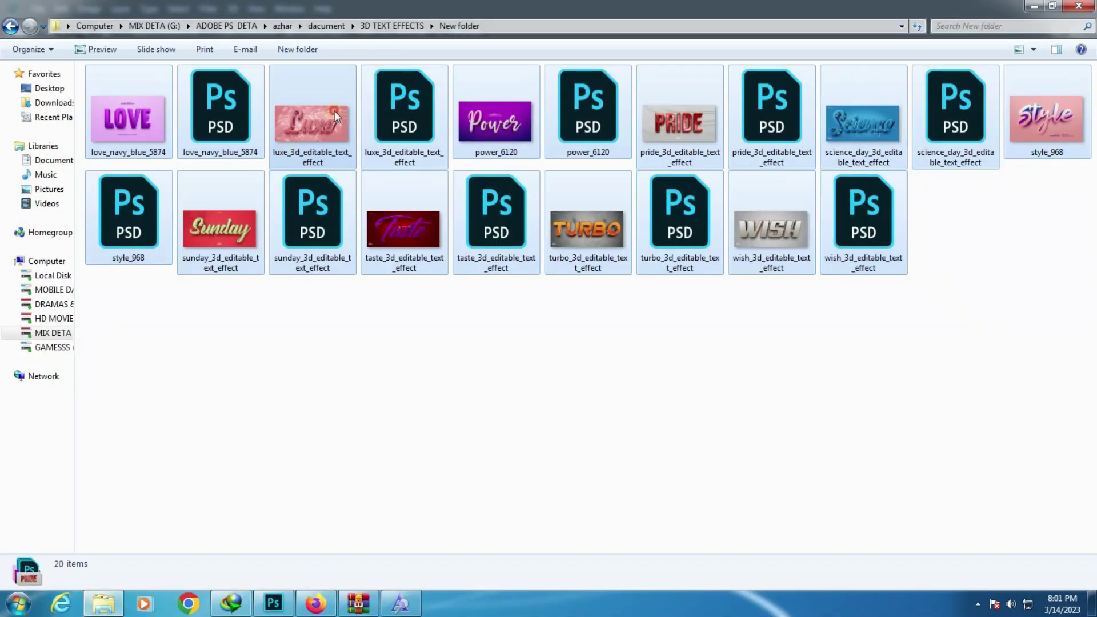